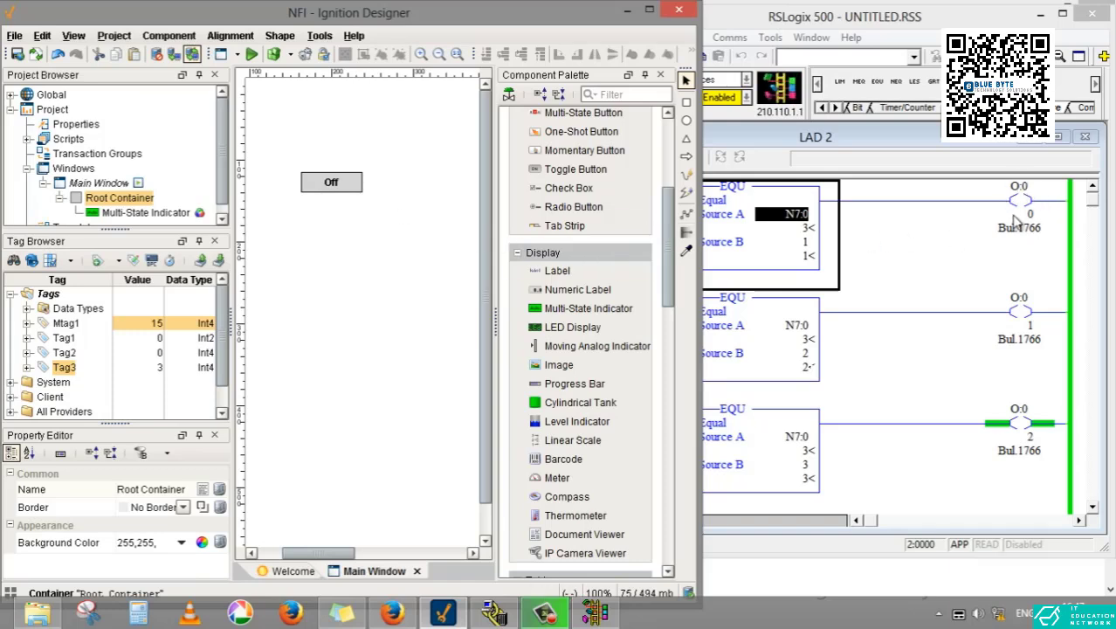
- Review the Multi-State Indicator's state styles without changing them, and move the indicator to about (148, 144) in the Main Window
double_click(332, 183)
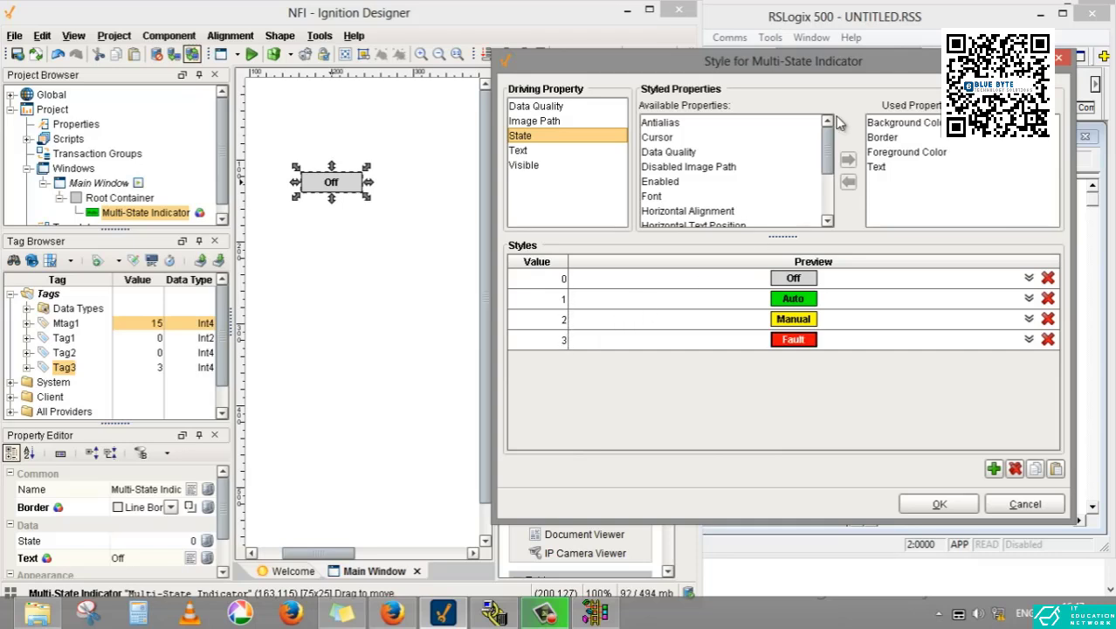
left_click_drag(821, 71, 550, 108)
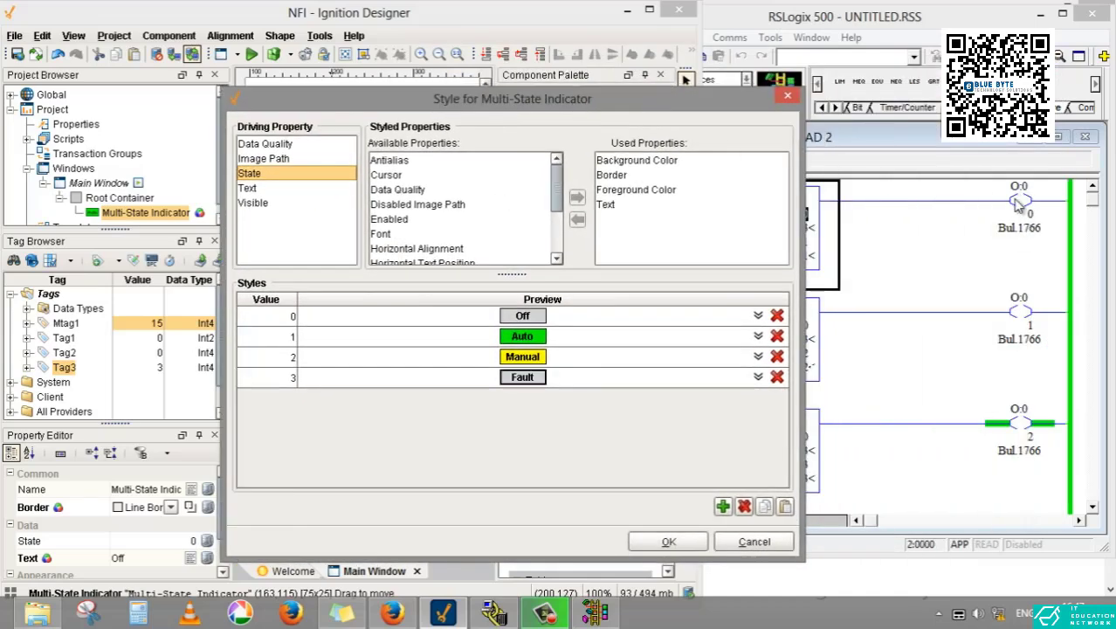
left_click(787, 100)
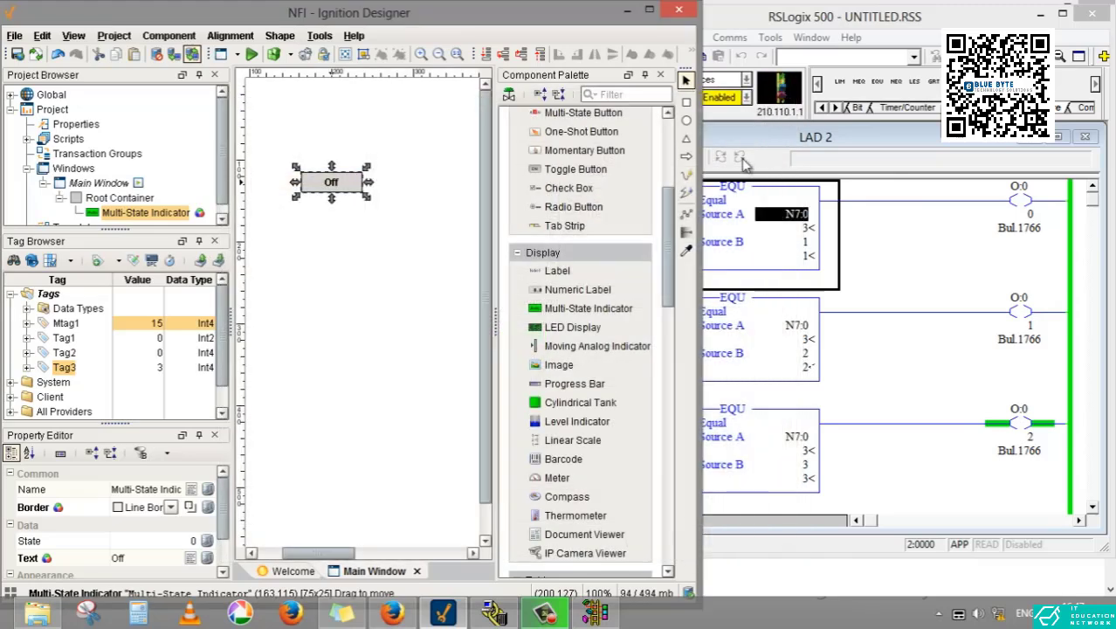
left_click(336, 192)
left_click_drag(336, 192, 324, 216)
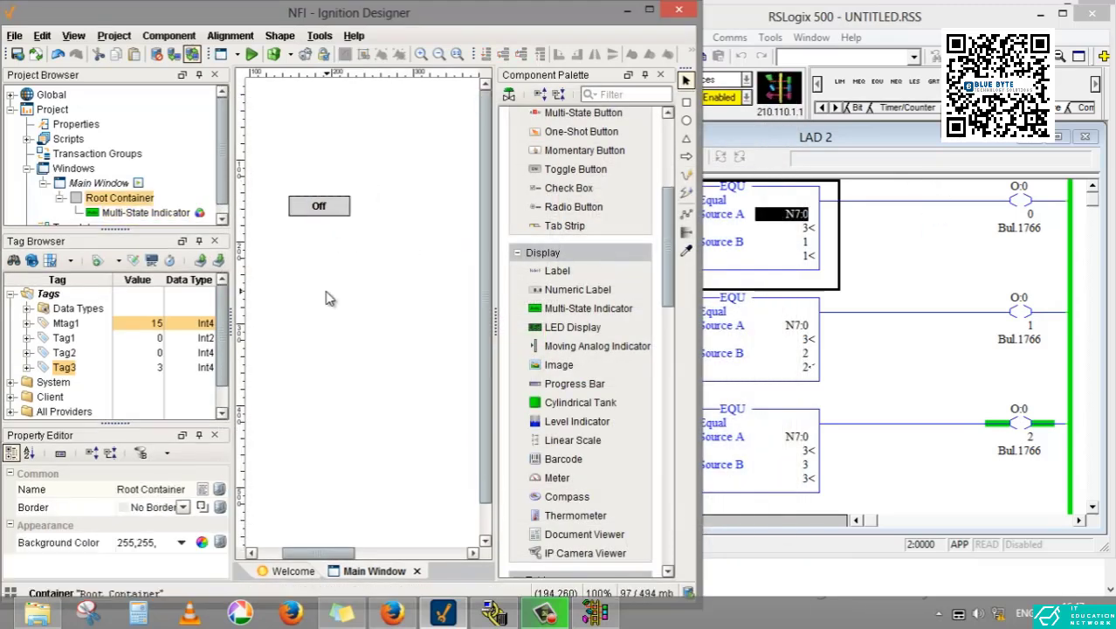
- Start a new OPC tag in the Tags folder with Ignition OPC-UA Server as its OPC server
right_click(50, 295)
mouse_move(172, 490)
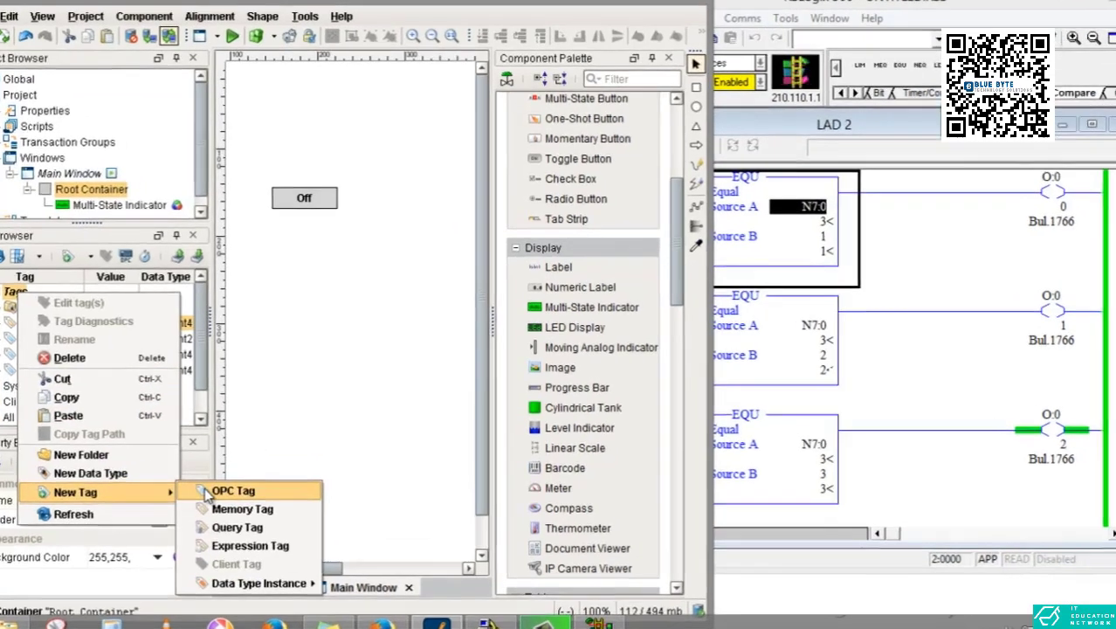
left_click(251, 480)
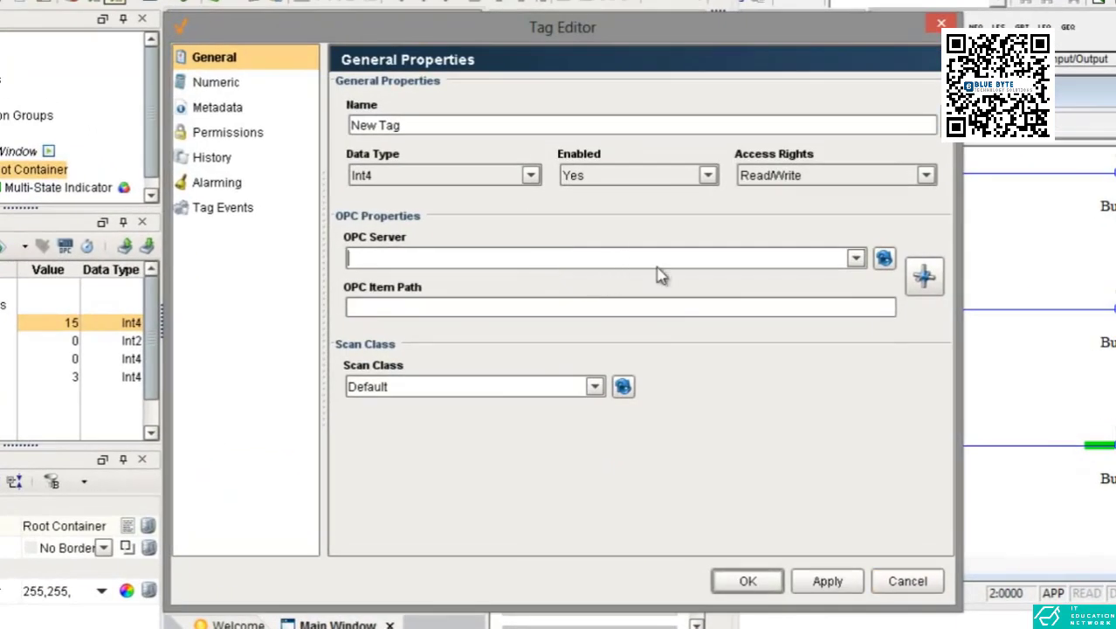
left_click(854, 258)
left_click(797, 277)
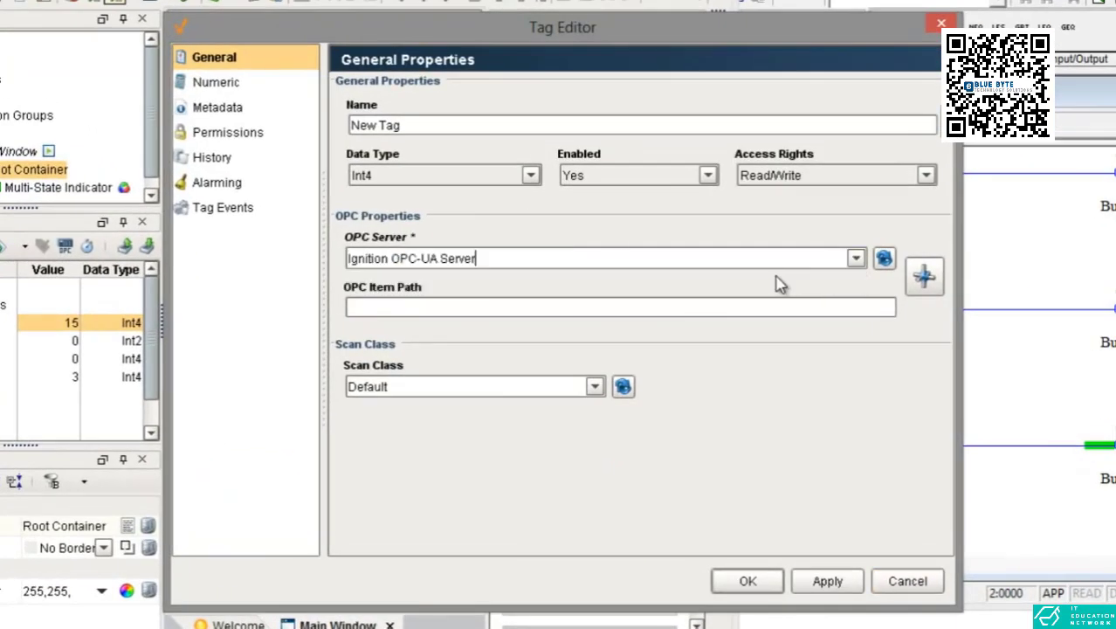
- Point the new tag's item path to output bit O:0.0/00 of the M1400 device and save the tag
left_click(924, 276)
left_click(448, 149)
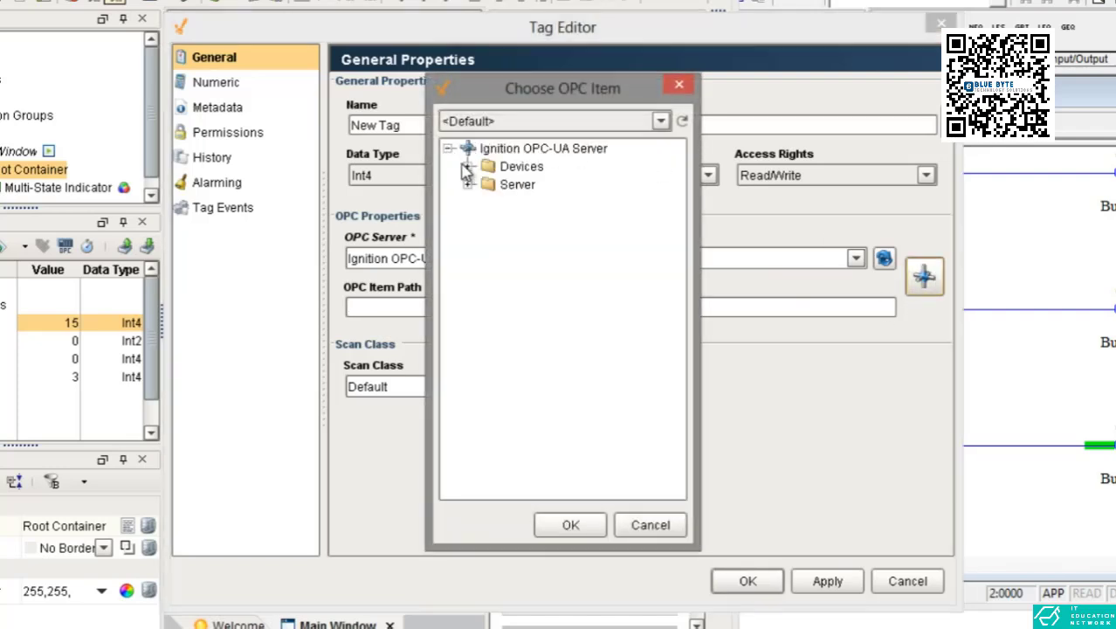
left_click(467, 166)
left_click(487, 184)
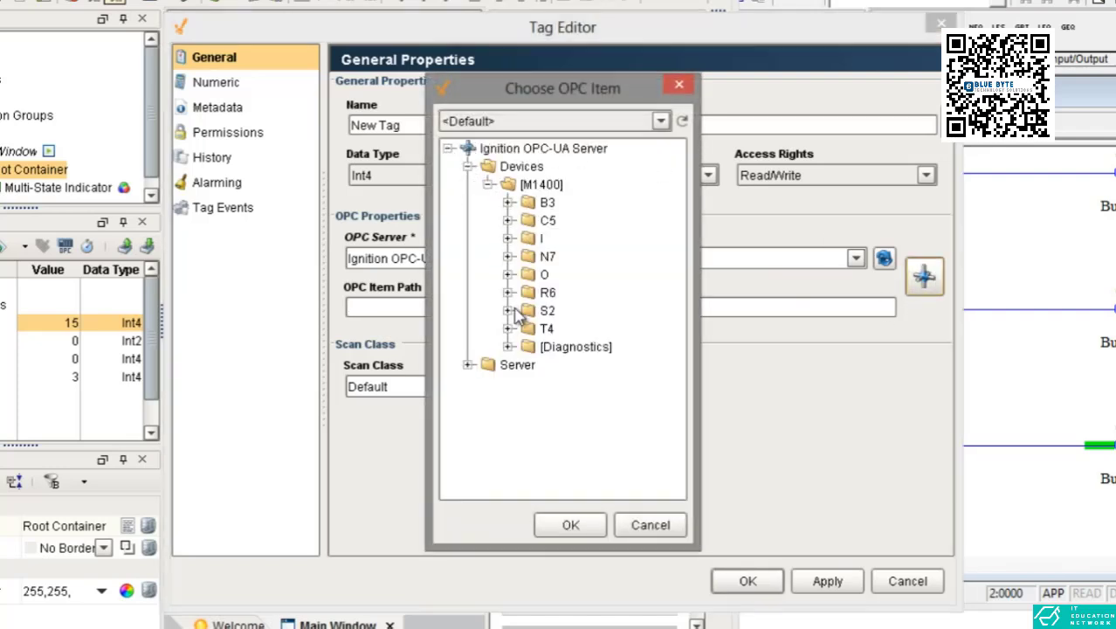
left_click(507, 274)
left_click(527, 292)
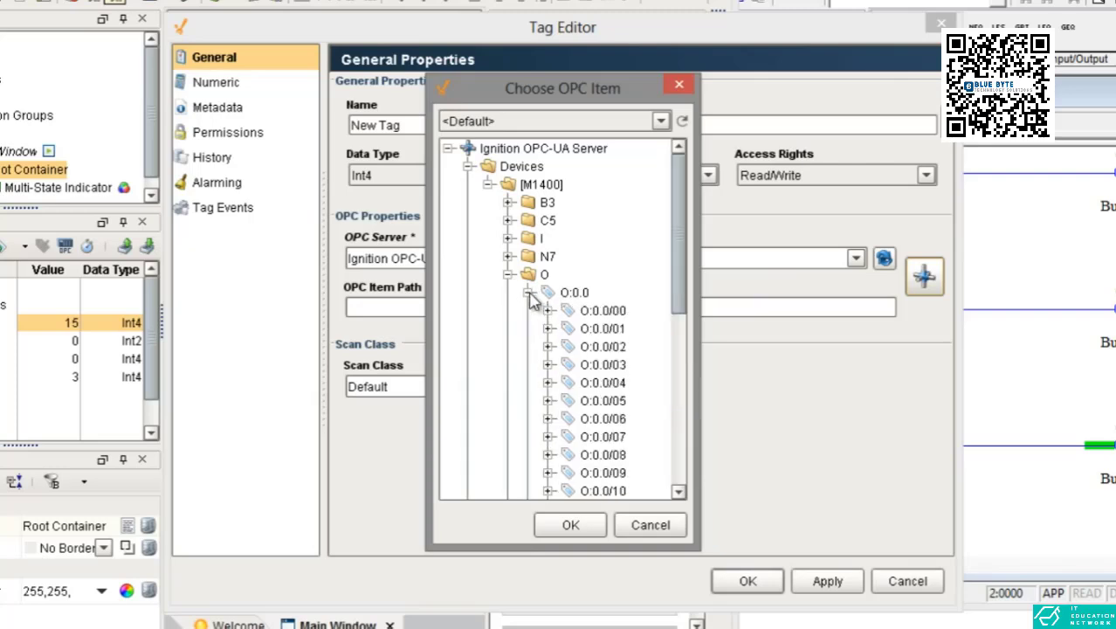
left_click(601, 311)
left_click(571, 523)
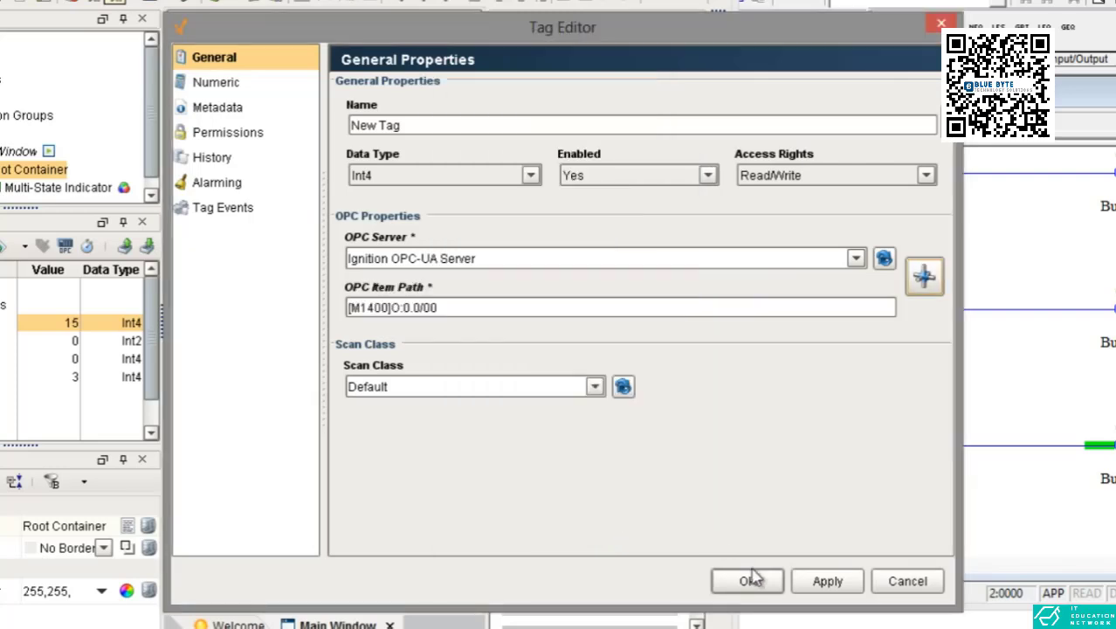
left_click(827, 583)
left_click(748, 582)
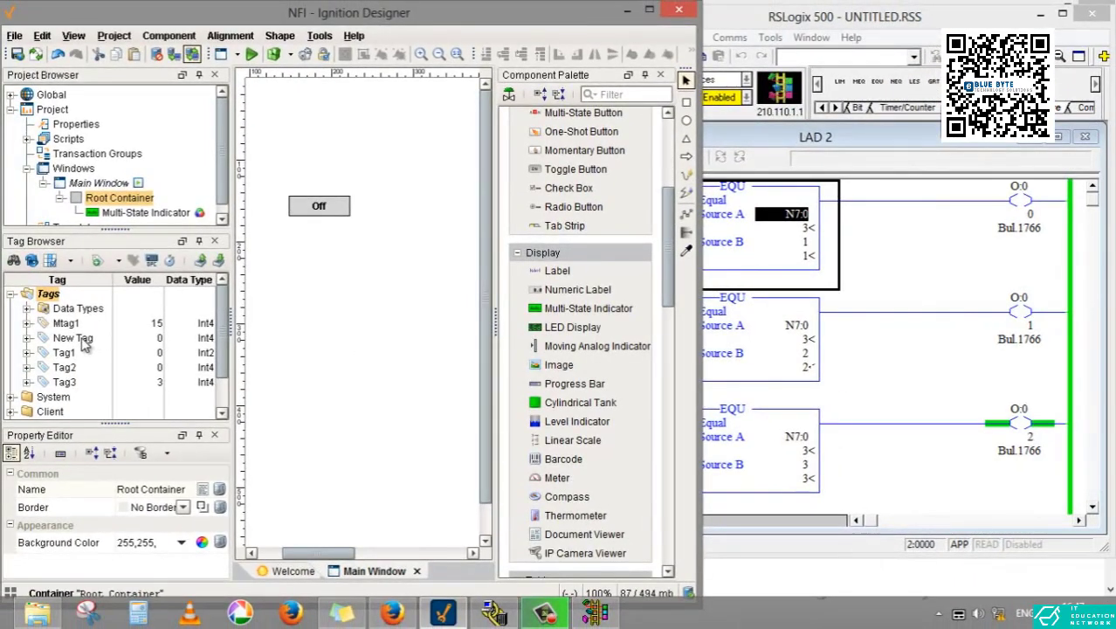
- Rename the new tag as Output 0 and bind it to the Multi-State Indicator in the Main Window
left_click(73, 339)
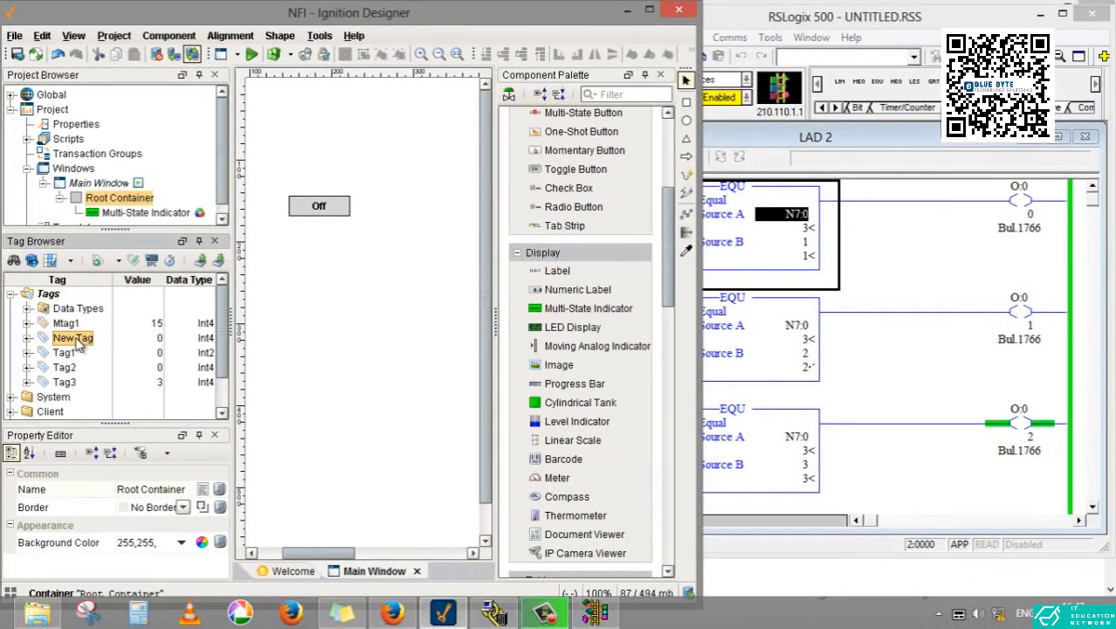
double_click(73, 338)
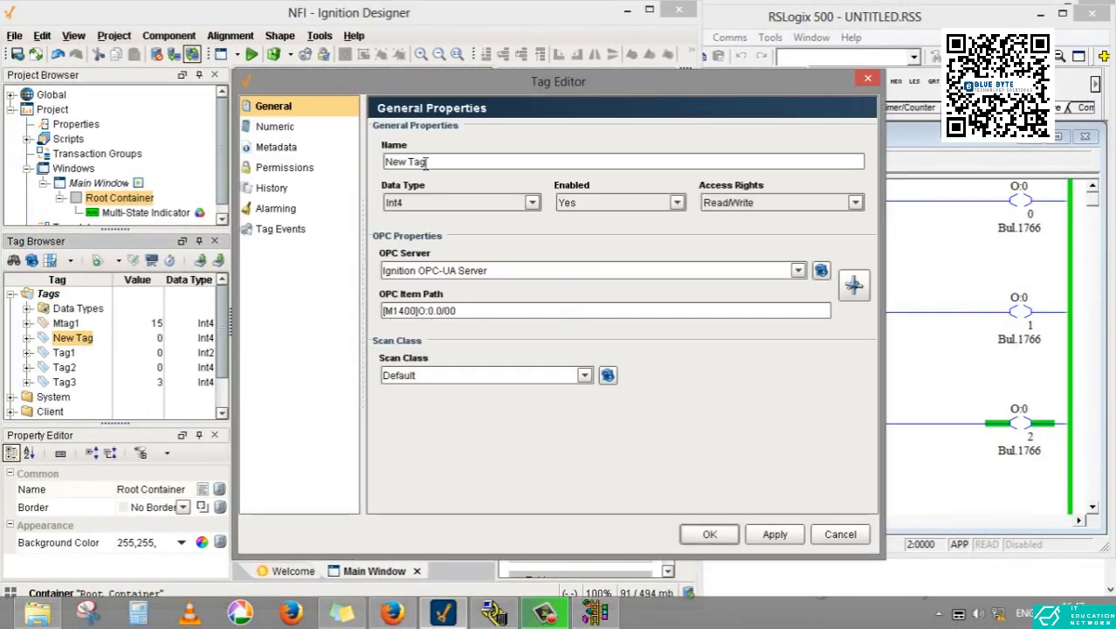
type("Output 0")
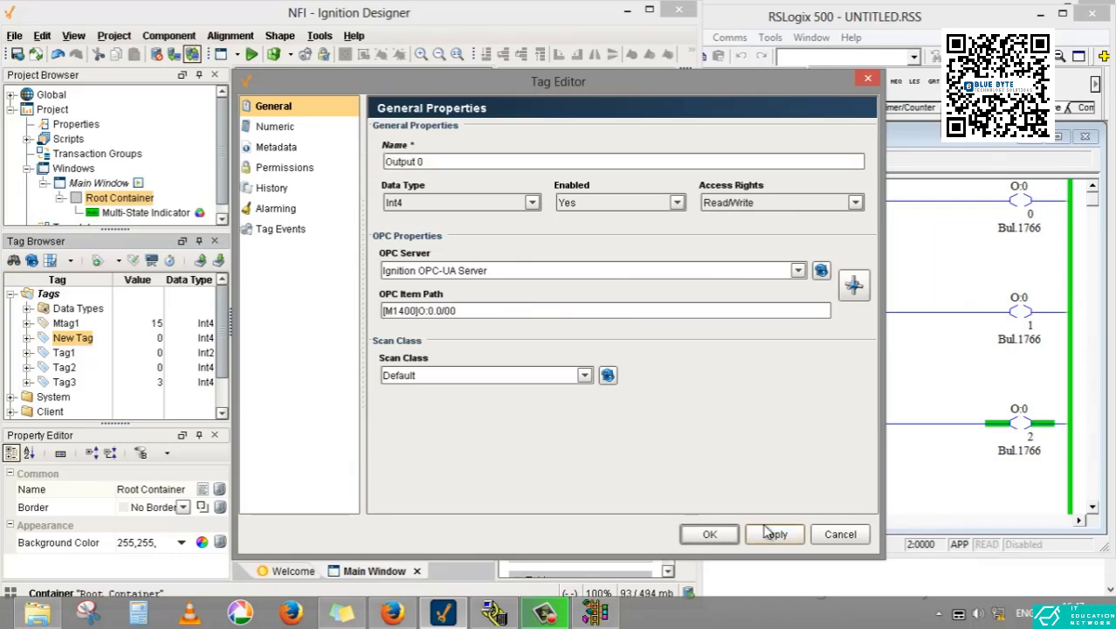
left_click(768, 533)
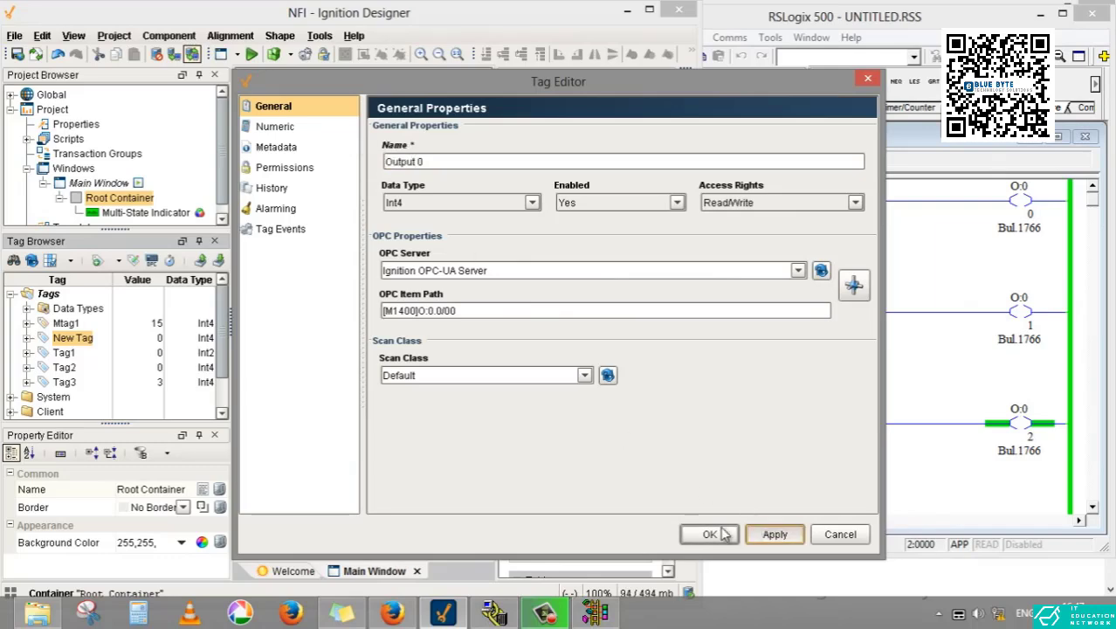
left_click(709, 533)
left_click(57, 339)
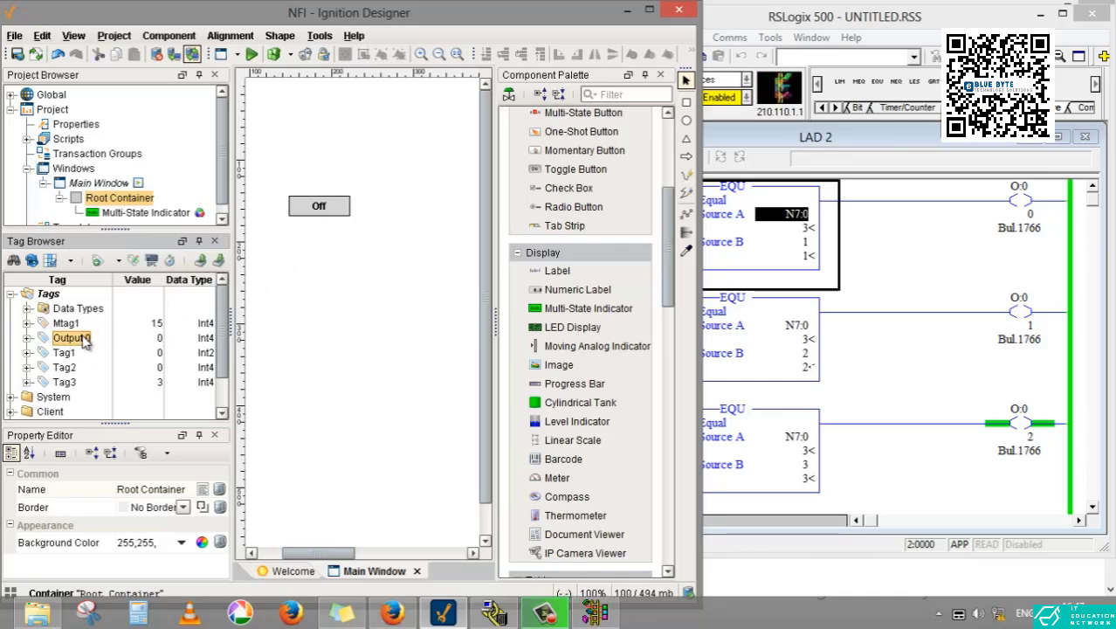
left_click_drag(87, 340, 323, 212)
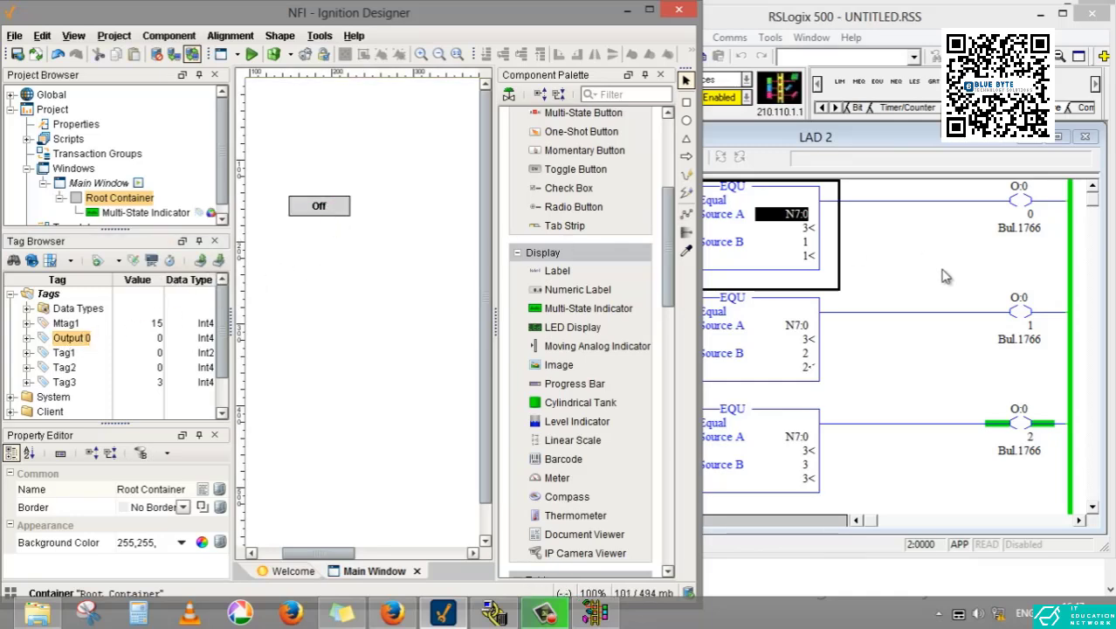
- Switch to RSLogix 500 and set the N7:0 source value in rung 0000 to 1
left_click(787, 229)
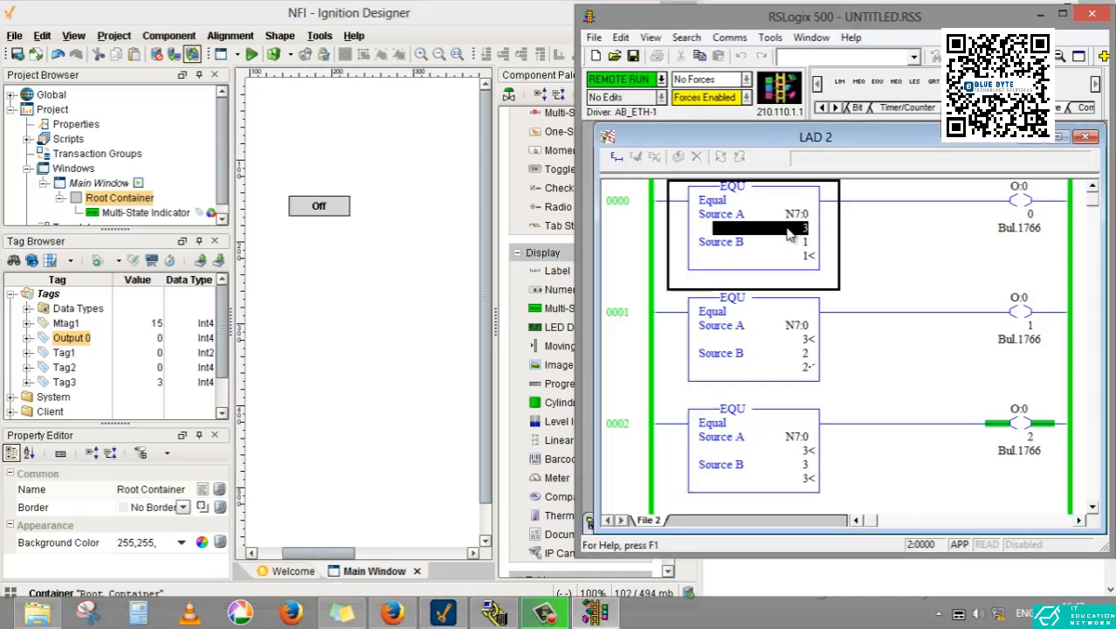
type("1")
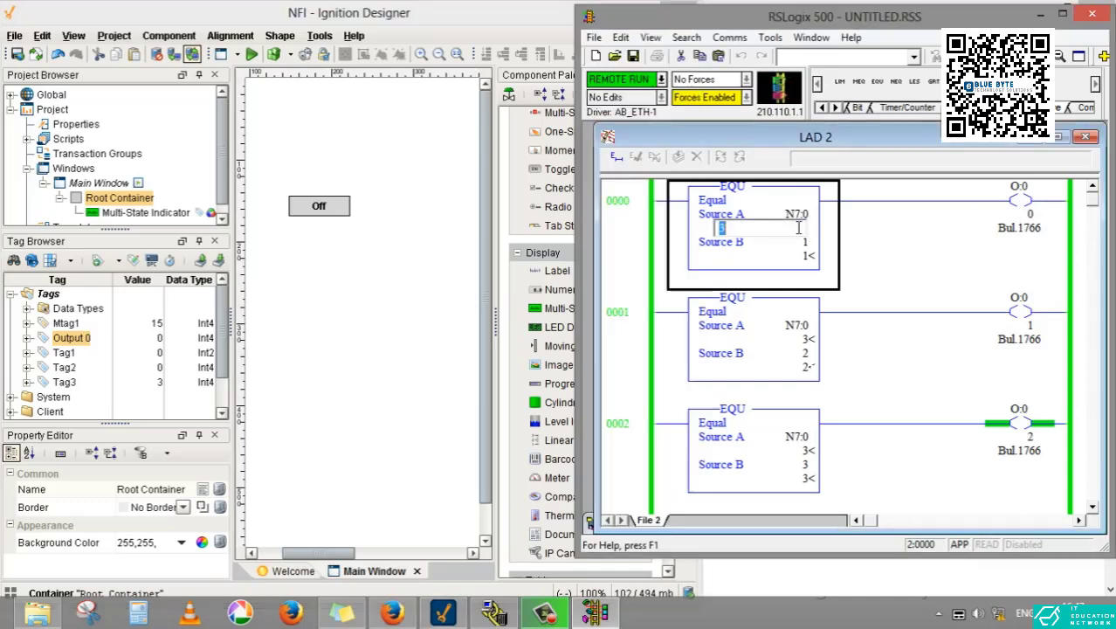
key("Return")
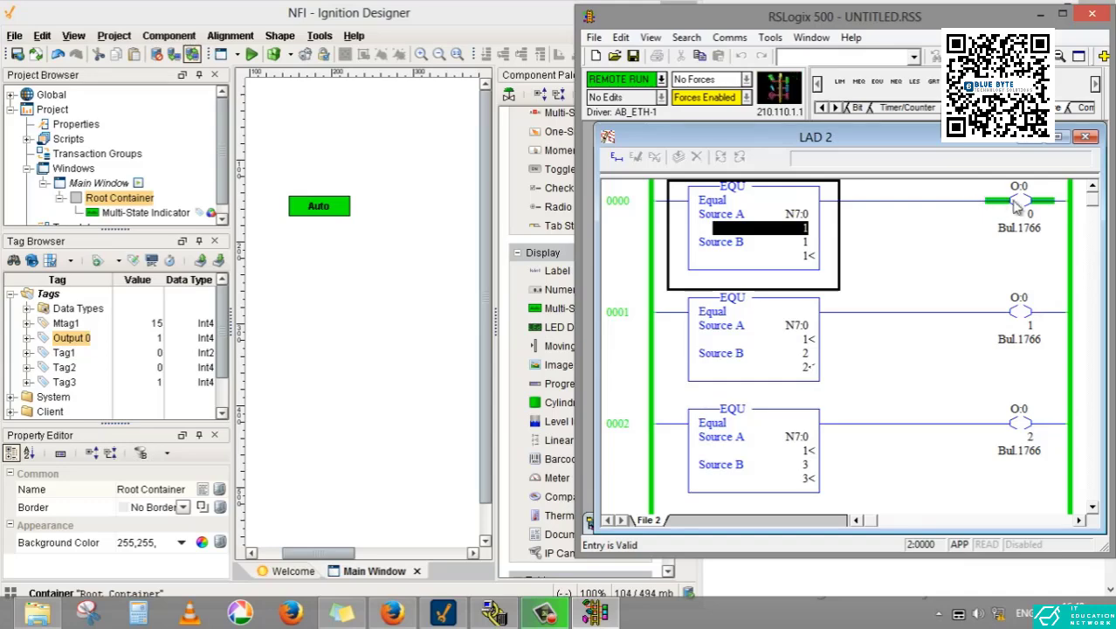
- Return to Ignition Designer, preview the indicator briefly, and check which state values its styles are assigned to
left_click(328, 206)
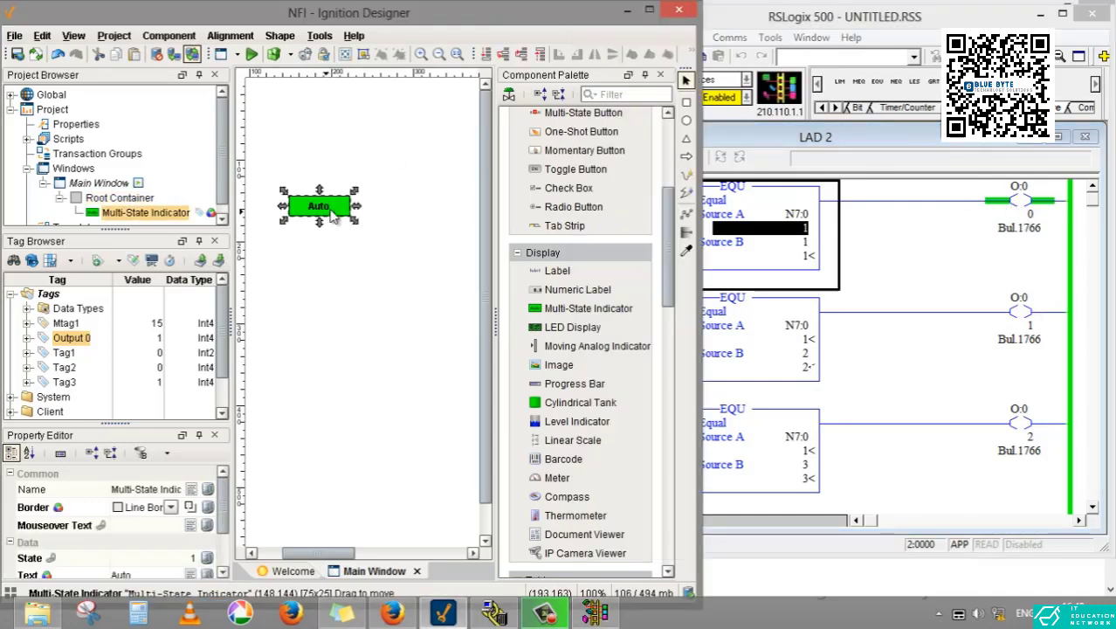
left_click(251, 54)
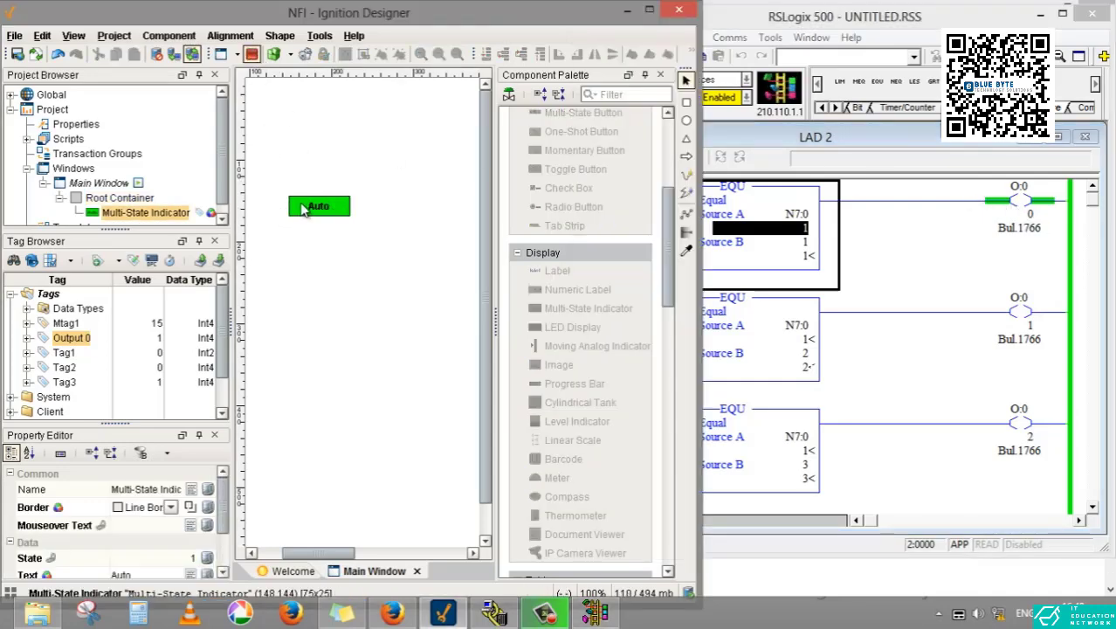
left_click(251, 54)
double_click(319, 206)
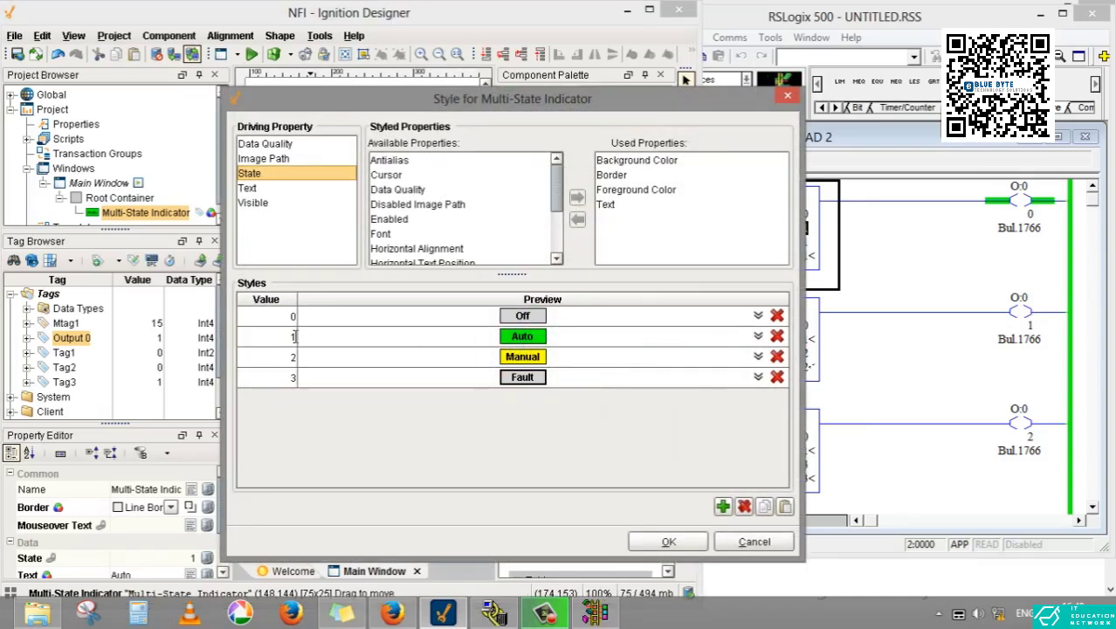
left_click(750, 541)
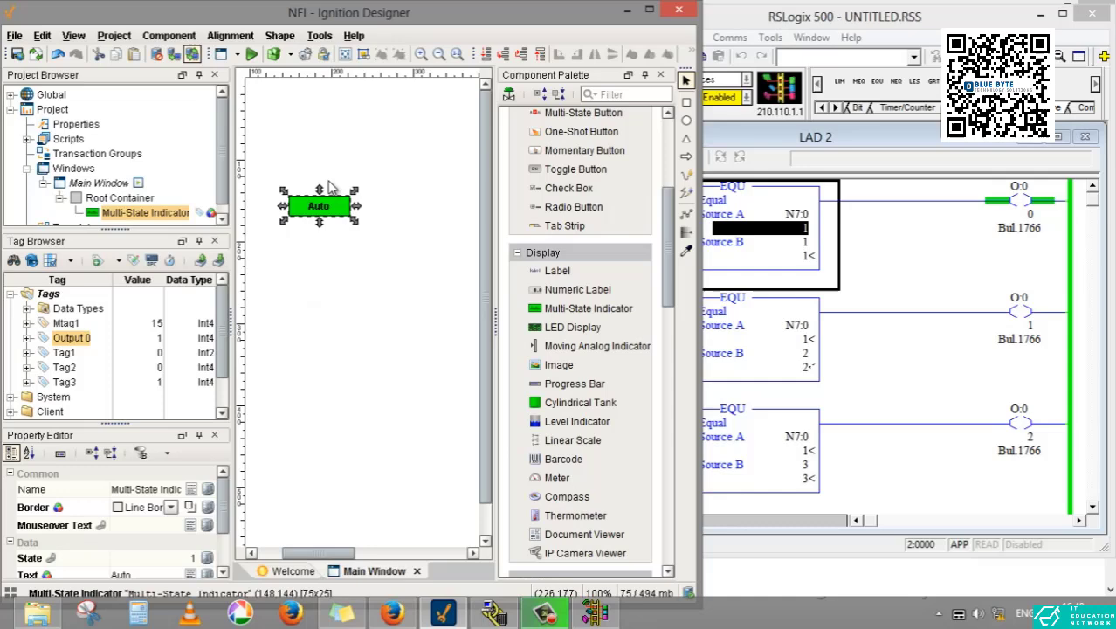
- Test the indicator in preview mode by setting N7:0 in rung 0000 to 0 in RSLogix 500, and end the preview
left_click(252, 55)
left_click(1004, 227)
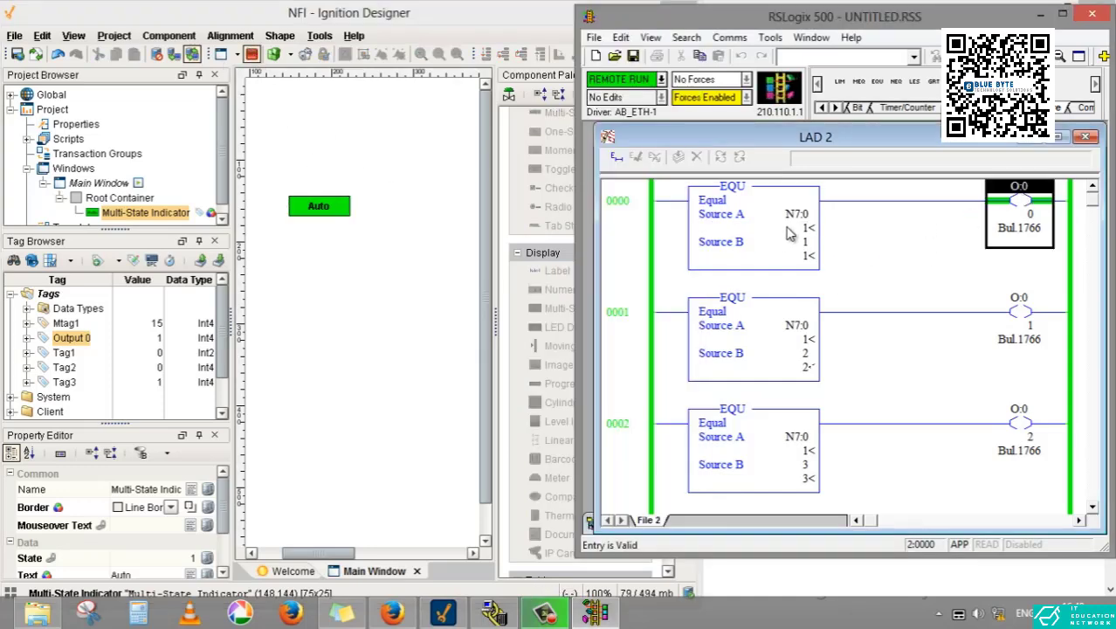
left_click(789, 230)
type("0")
key("Return")
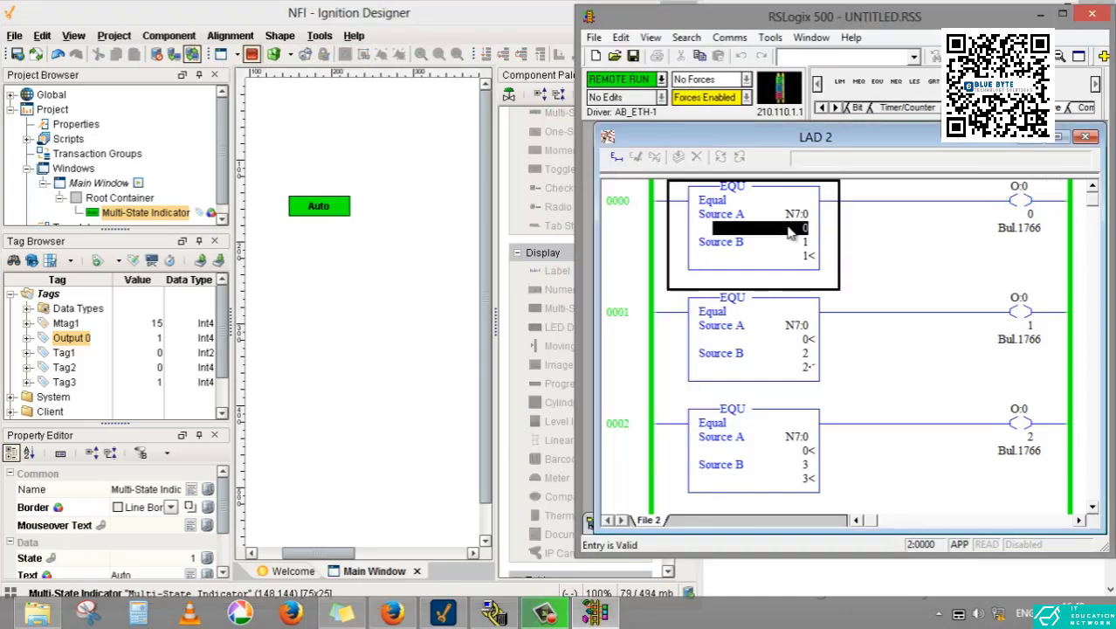
left_click(345, 218)
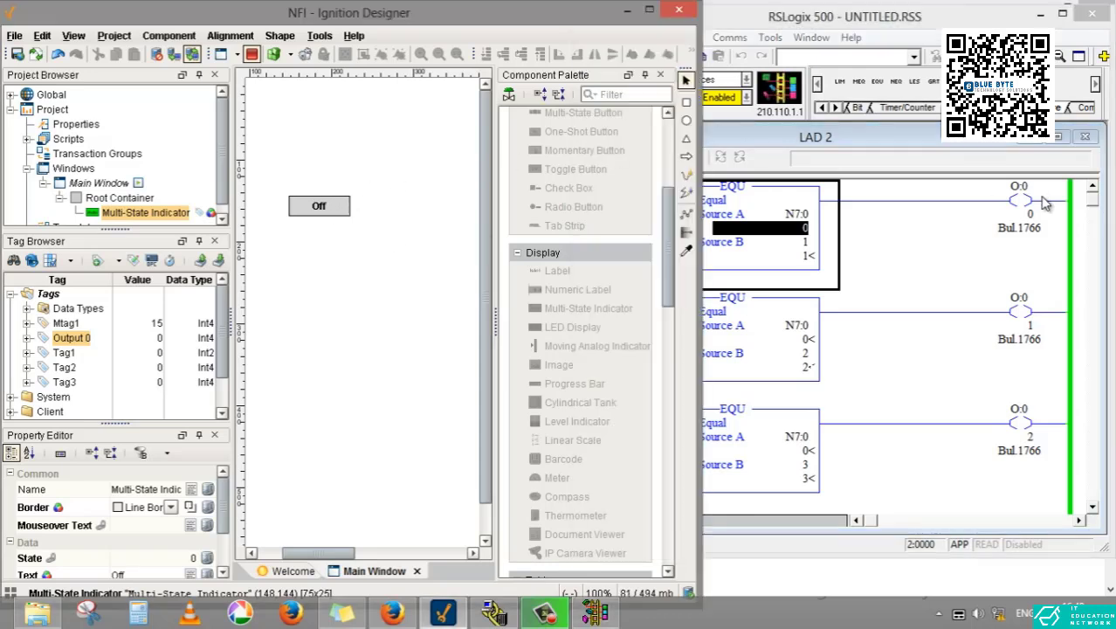
left_click(253, 55)
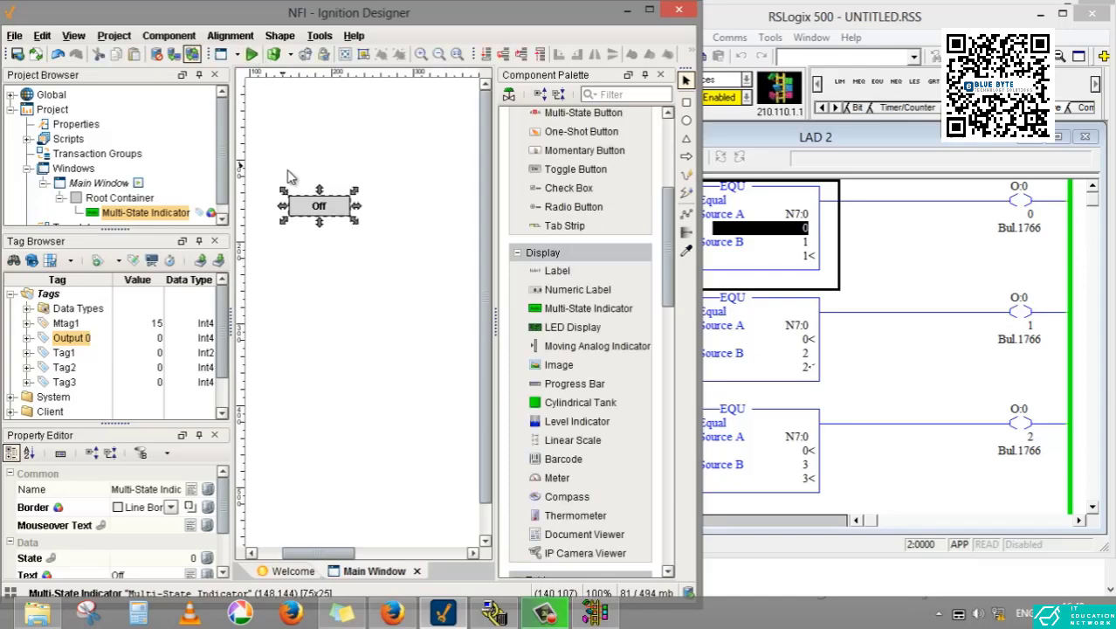
- Change the text of the Multi-State Indicator's state 0 style to Output 0
double_click(323, 215)
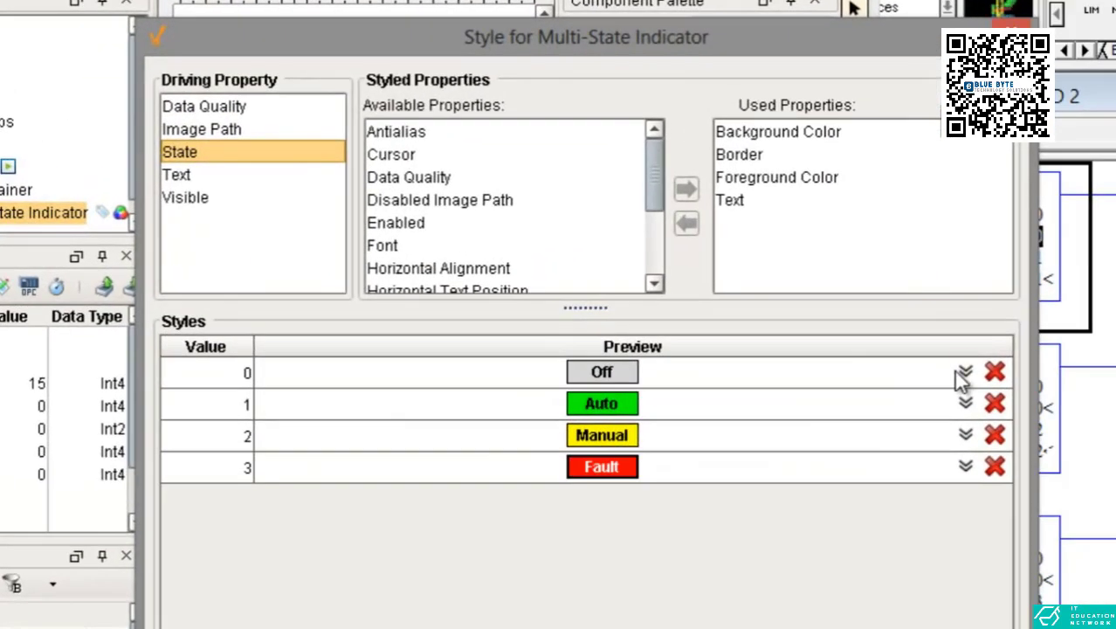
left_click(964, 372)
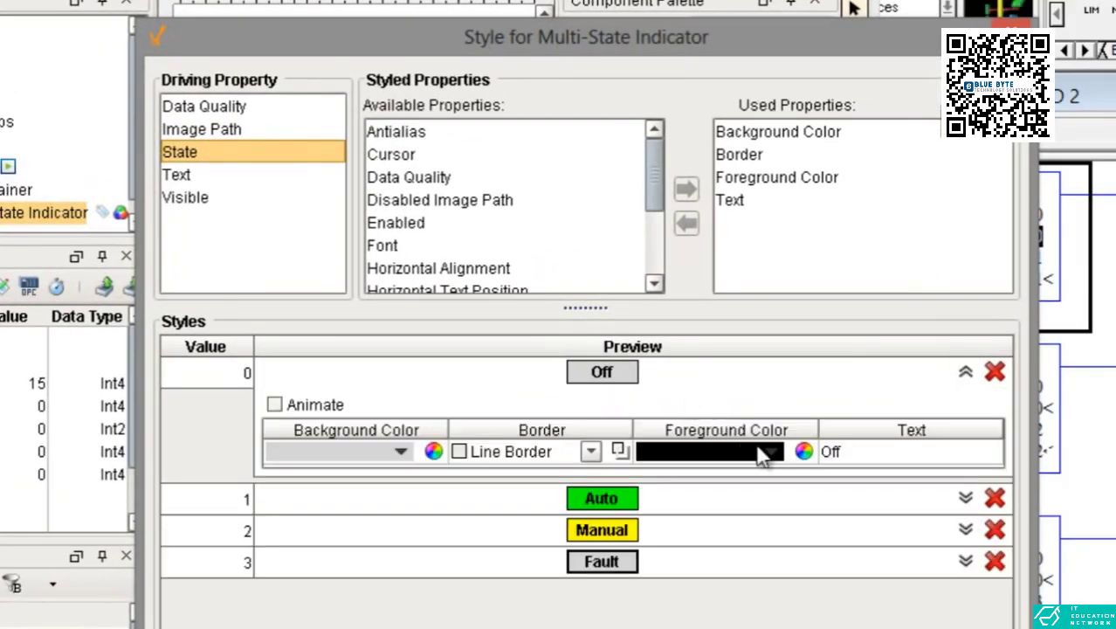
left_click(847, 451)
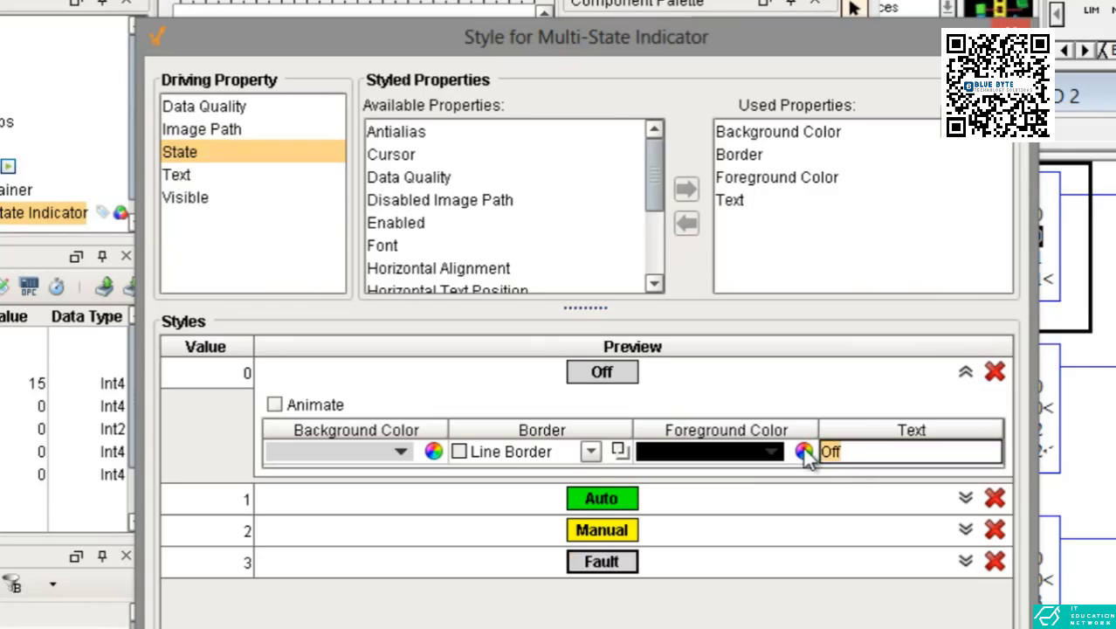
key("BackSpace")
key("BackSpace")
type("utput 0")
key("Return")
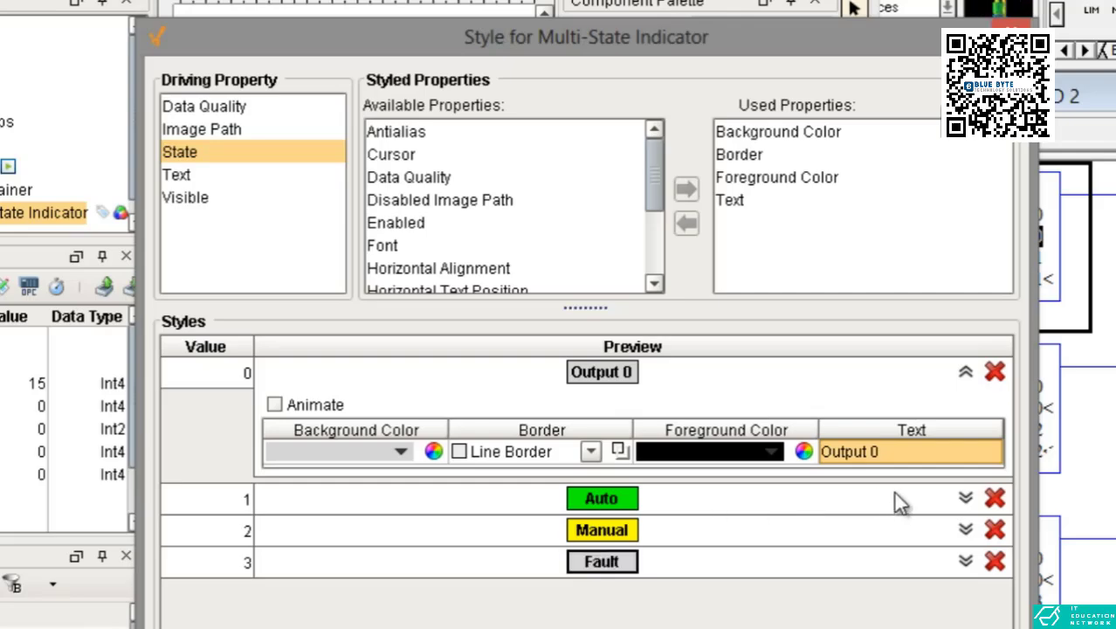
- Change the text of the Multi-State Indicator's state 1 style to Output 1
left_click(966, 498)
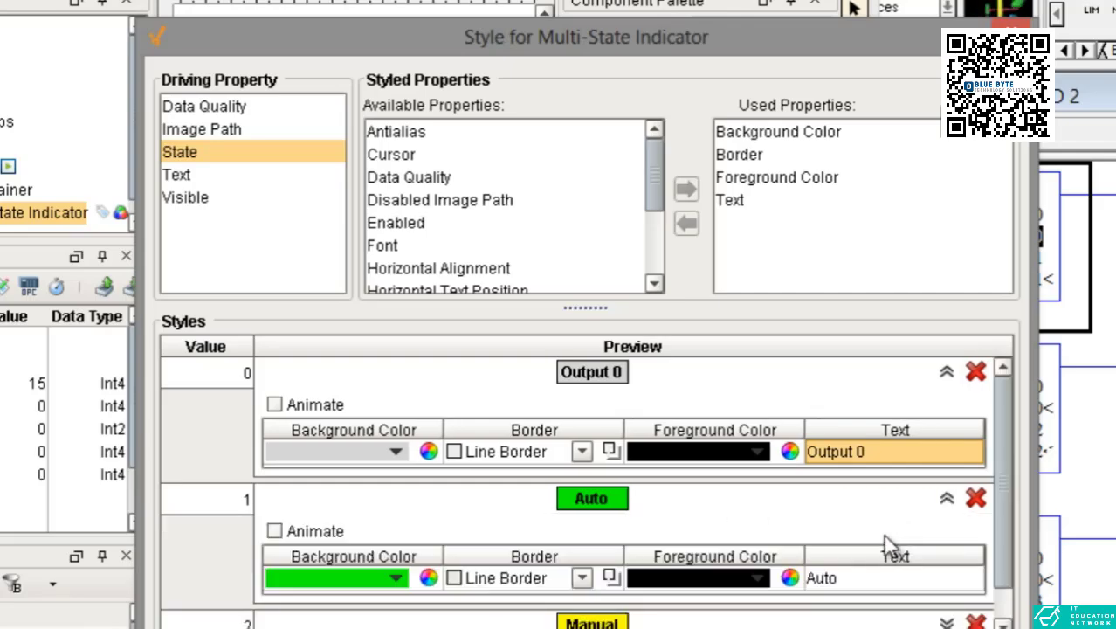
left_click(852, 578)
left_click_drag(851, 577, 794, 582)
type("Output 1")
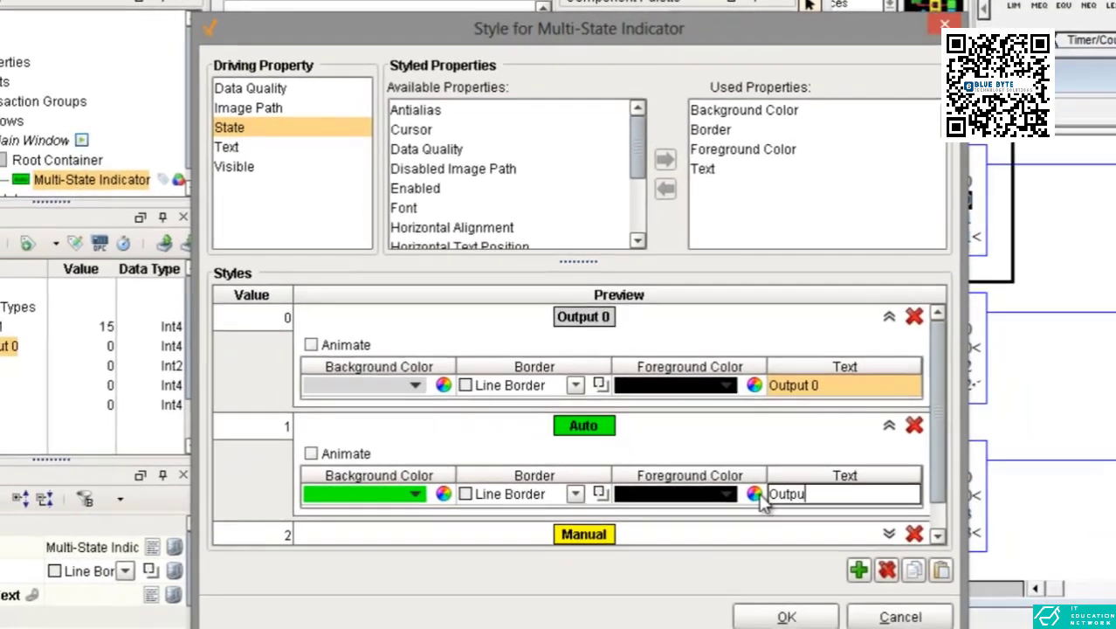
key("Return")
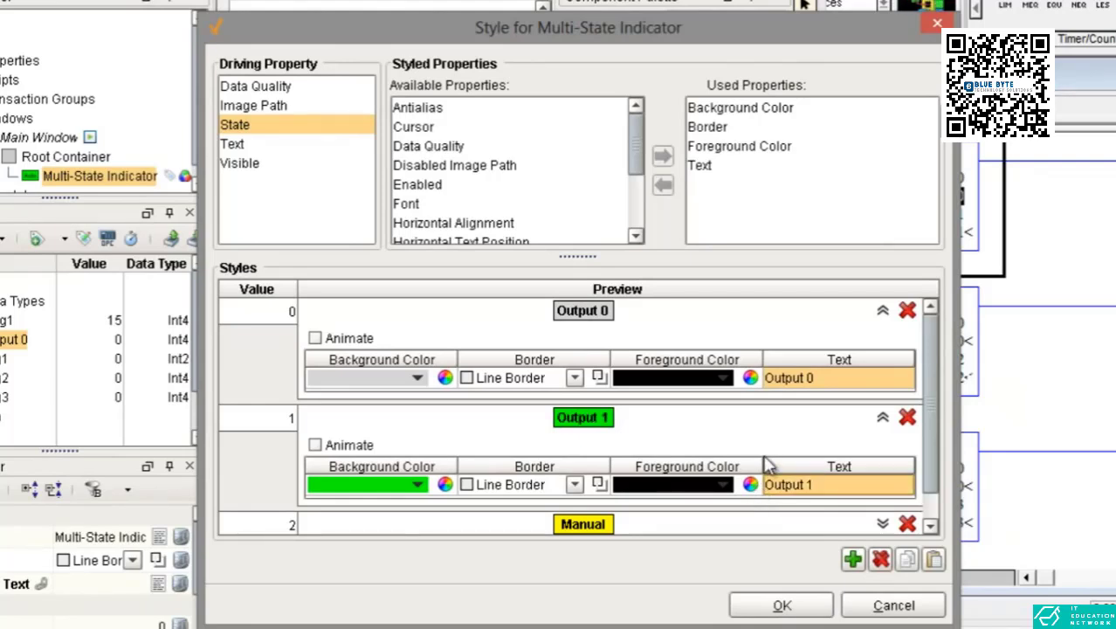
- Change the text of the Multi-State Indicator's state 2 style to Output 2
scroll(931, 426, "down", 1)
scroll(930, 426, "down", 1)
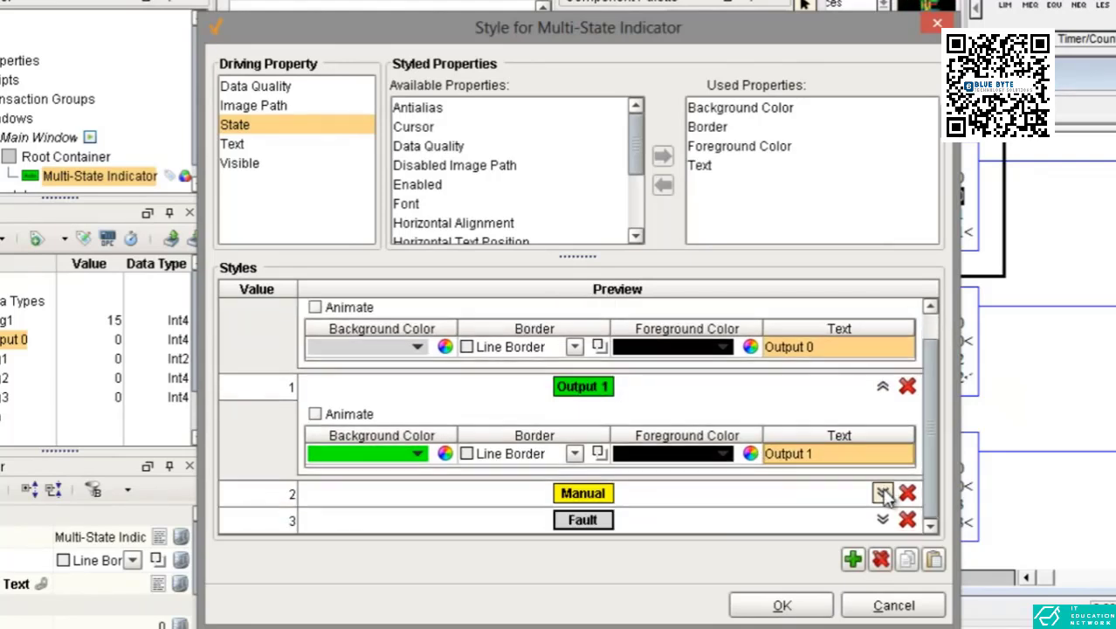
left_click(881, 493)
scroll(939, 419, "down", 3)
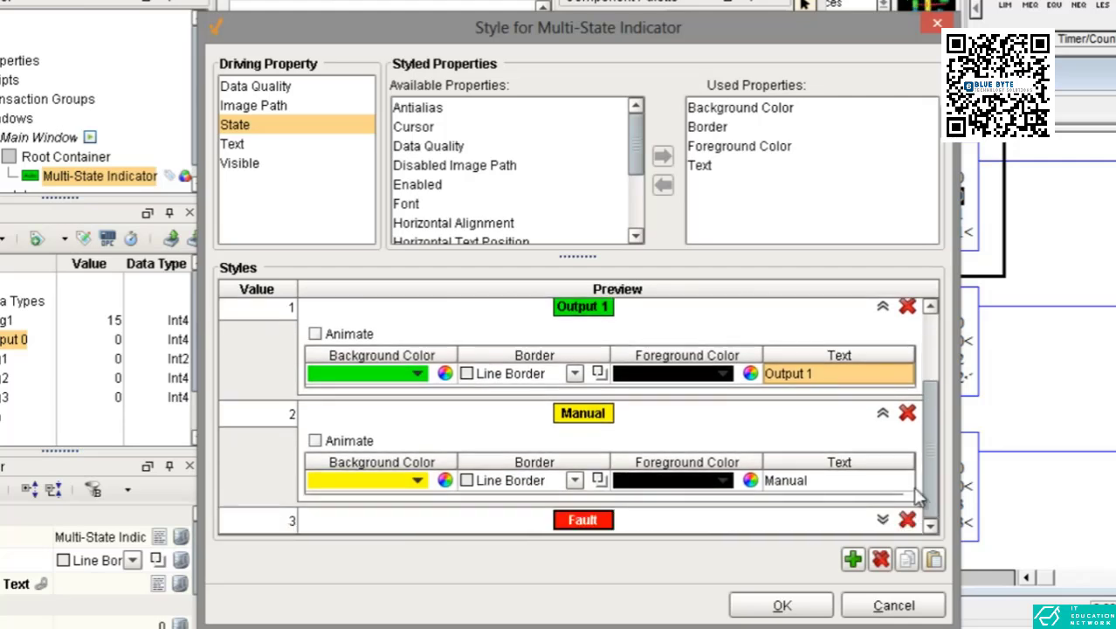
double_click(816, 479)
key("ctrl+a")
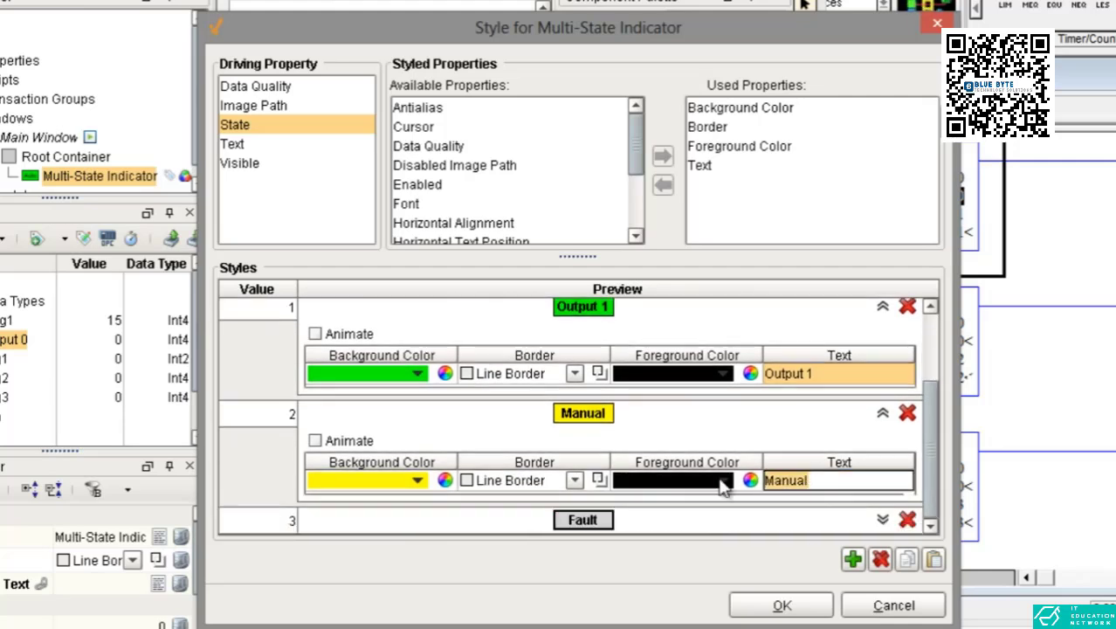
type("Output 2")
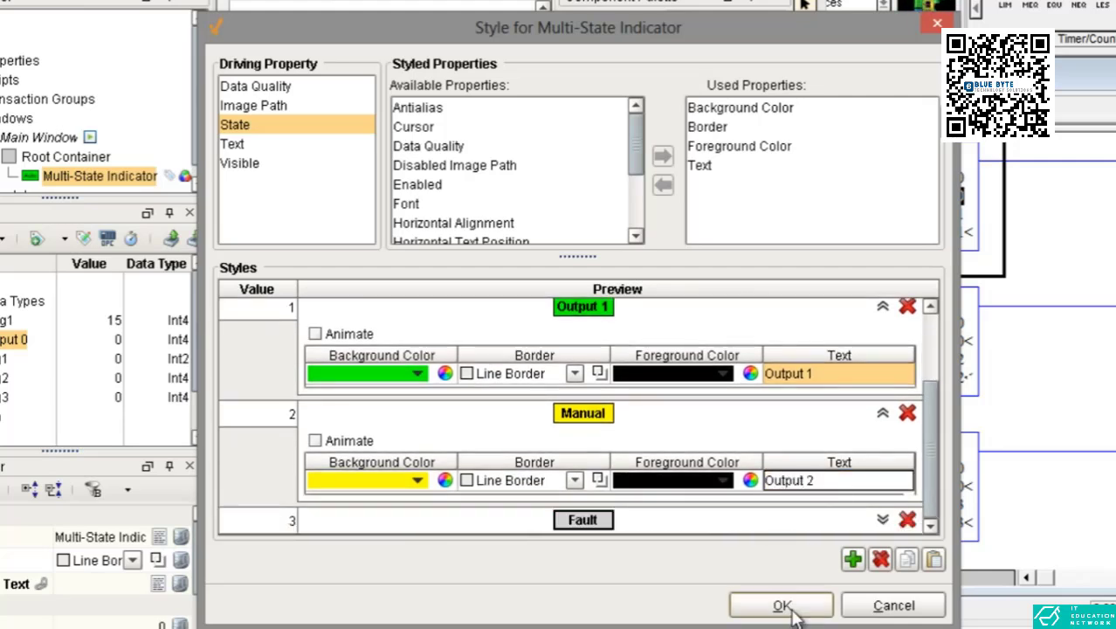
left_click(818, 517)
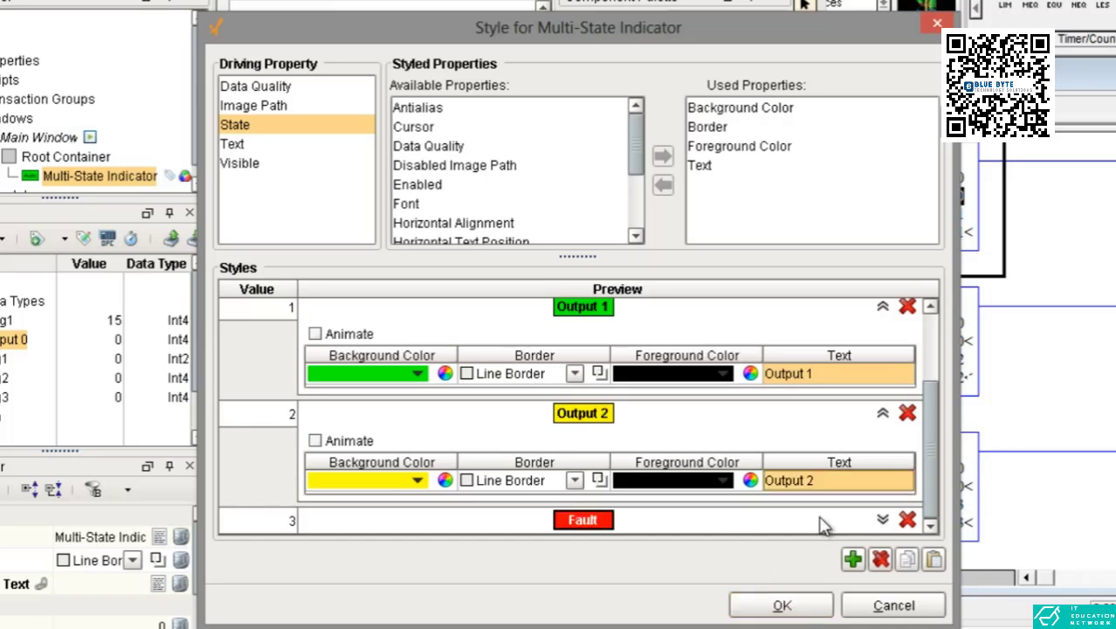
- Give the state 0 style a red background and a white foreground, and apply the style changes
scroll(735, 423, "up", 1)
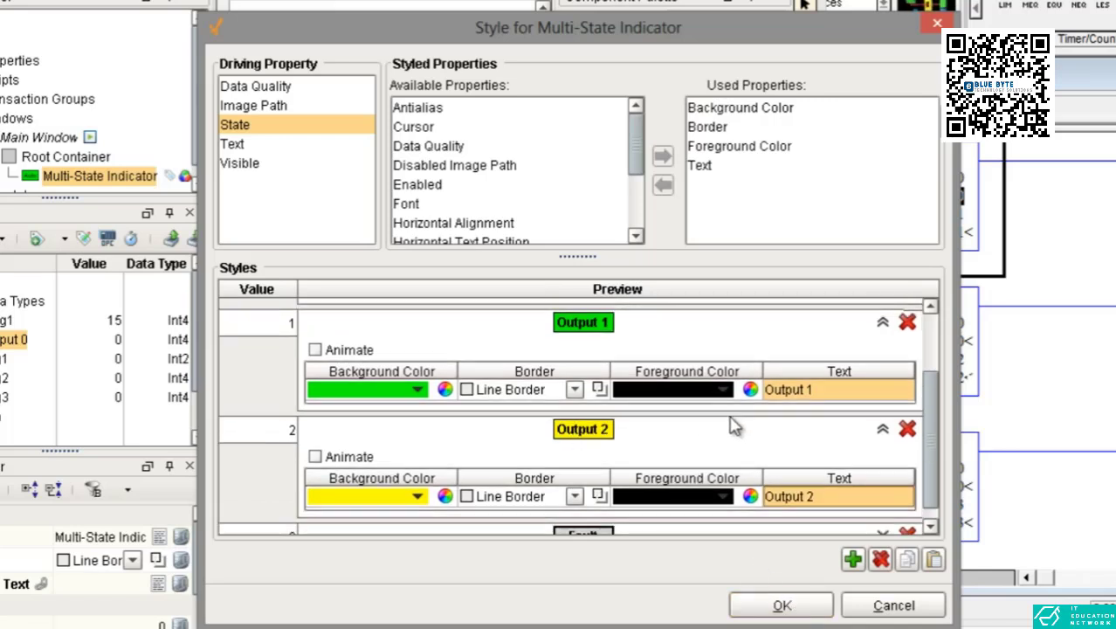
left_click_drag(925, 465, 931, 369)
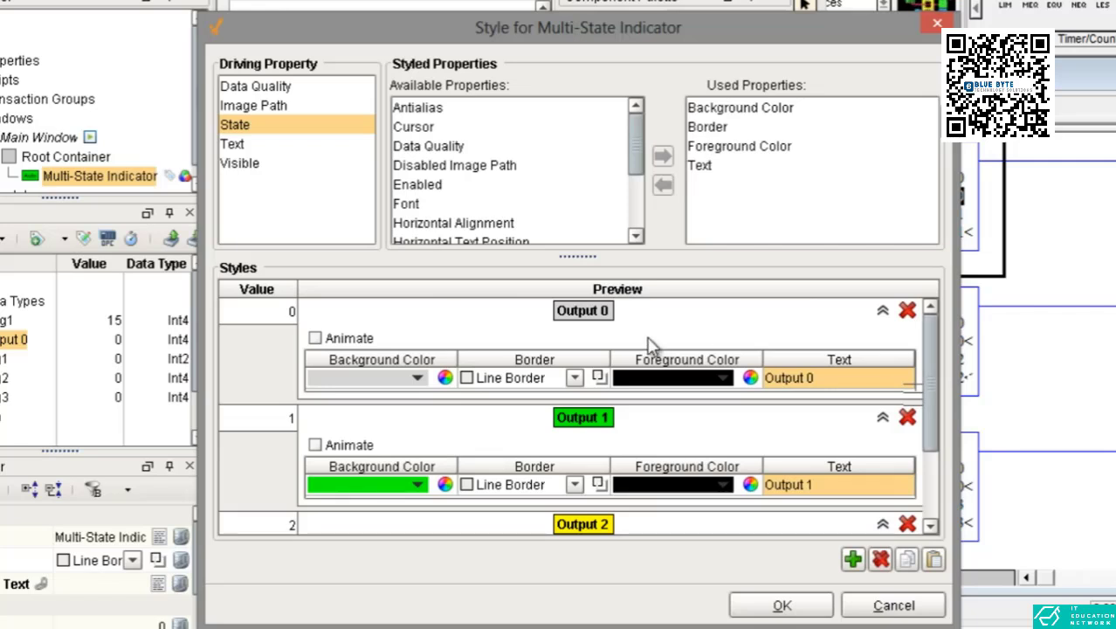
left_click(419, 378)
left_click(351, 401)
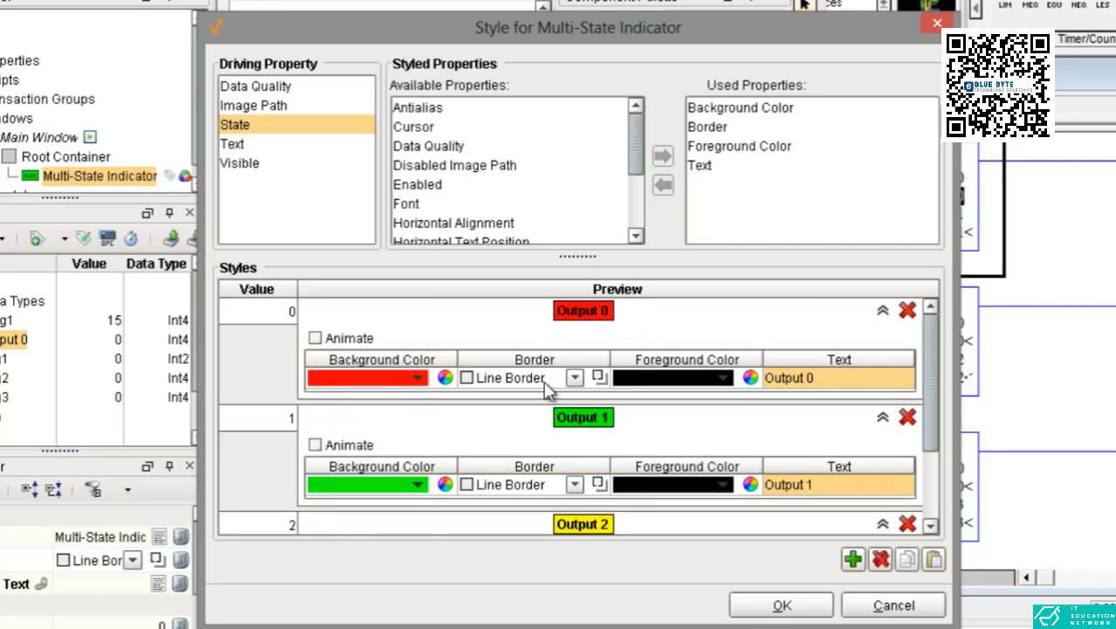
left_click(722, 378)
left_click(642, 402)
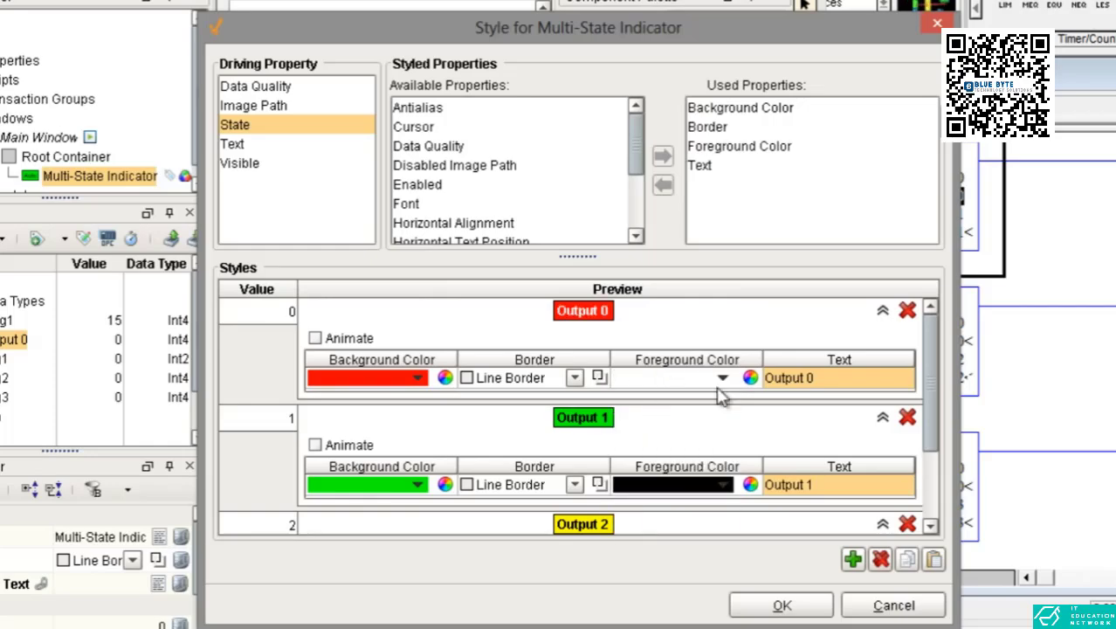
left_click(781, 605)
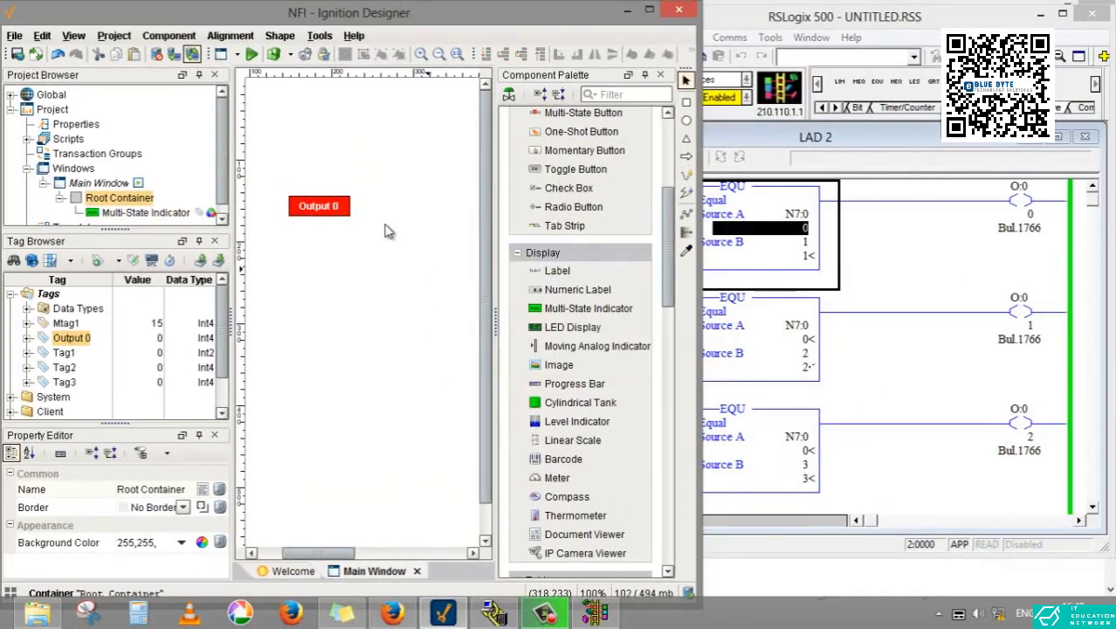
- Bind the Multi-State Indicator on the Main Window to Tag3 from the tag list
left_click(332, 219)
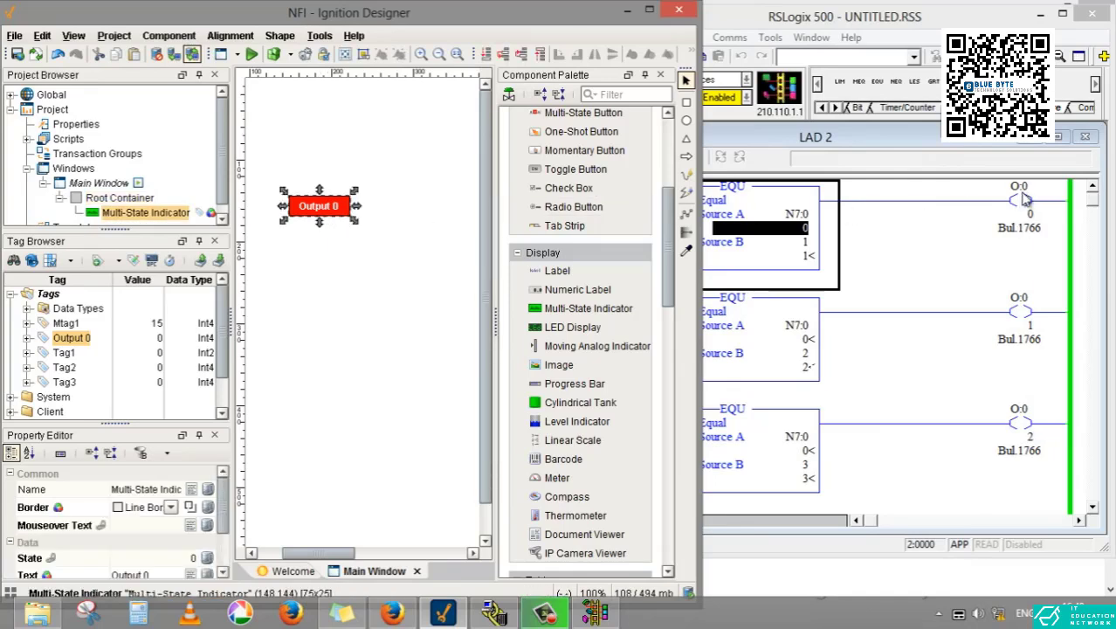
left_click(436, 243)
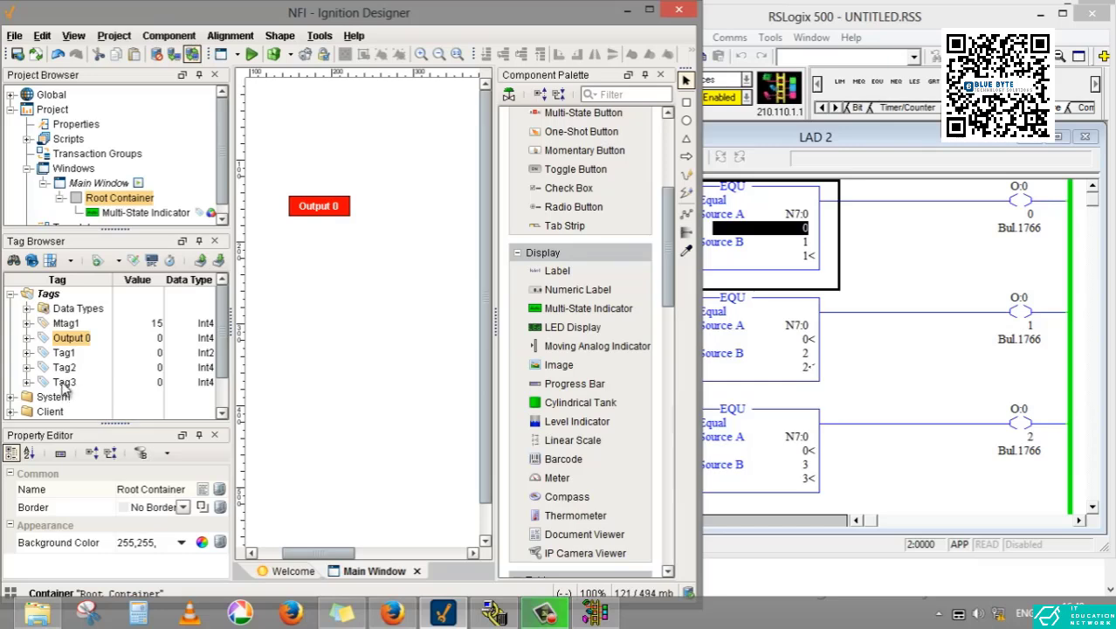
left_click_drag(63, 382, 313, 218)
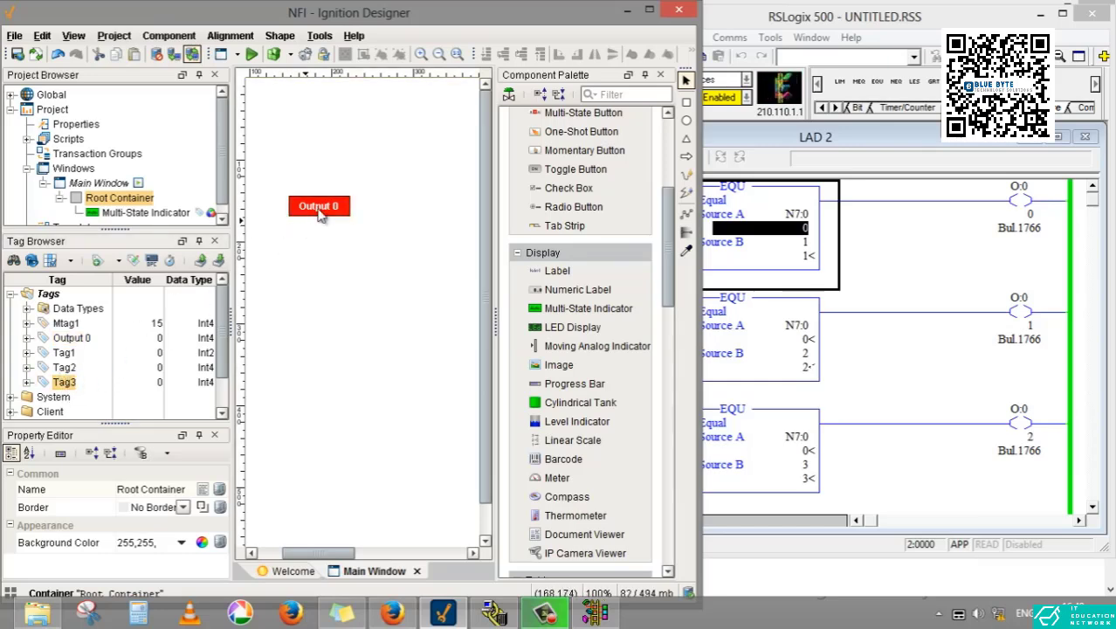
- Start the preview and test the indicator by setting N7:0 in rung 0000 to 1 and 2 in RSLogix 500
left_click(251, 54)
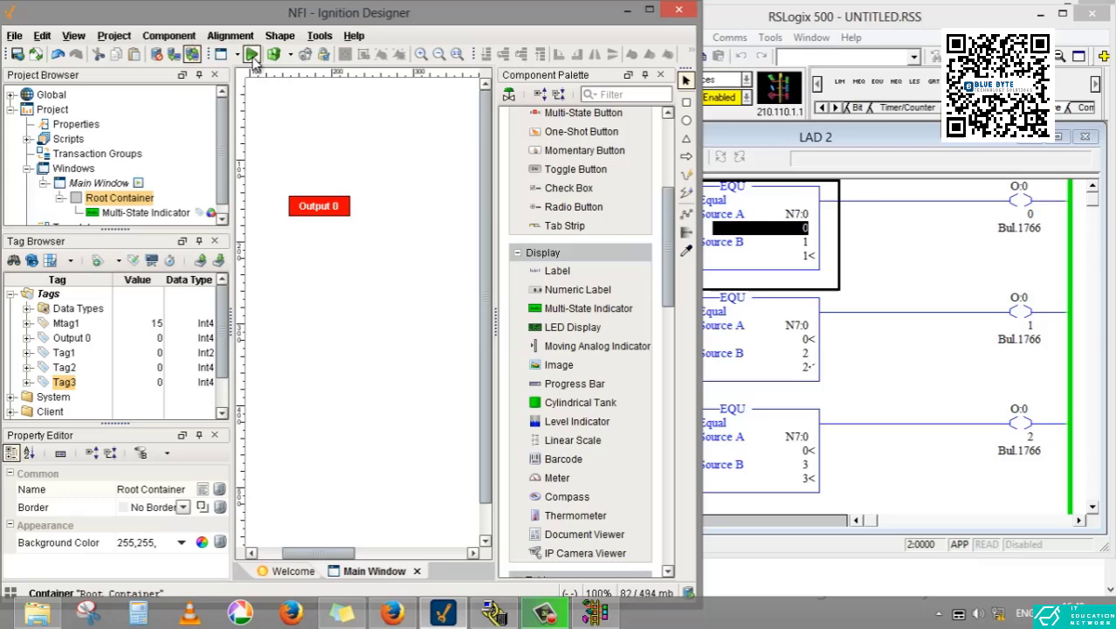
double_click(790, 229)
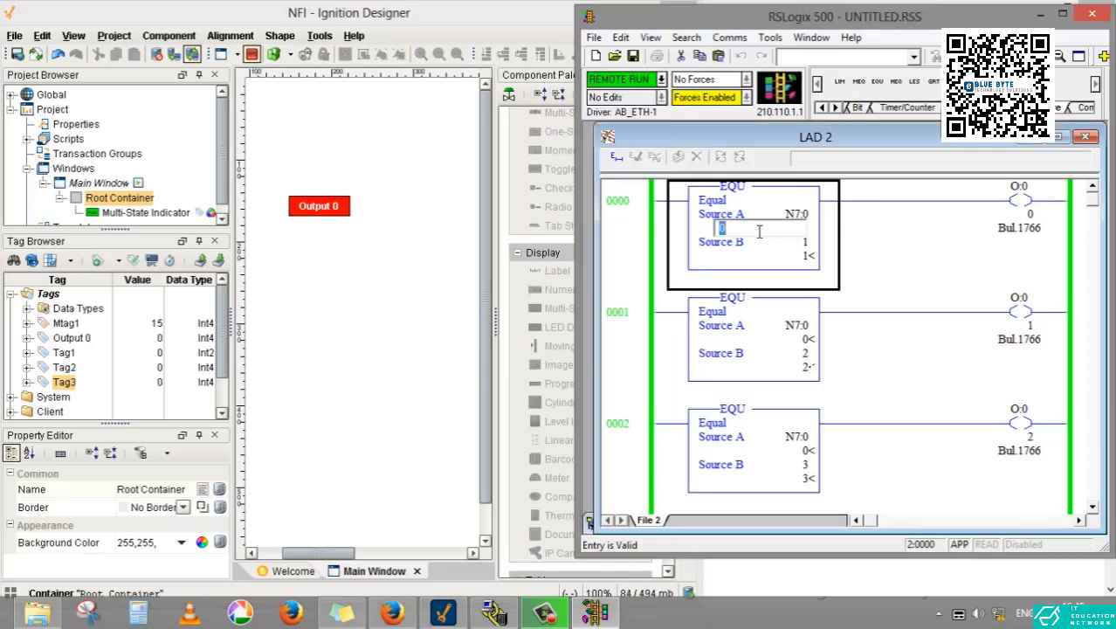
type("1")
key("Return")
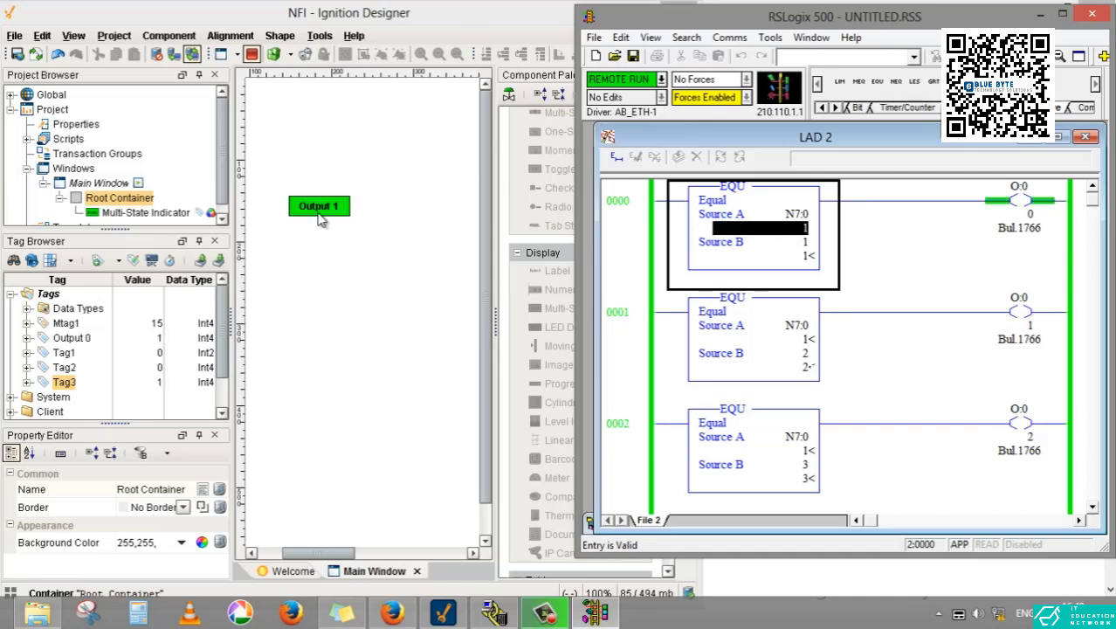
double_click(770, 229)
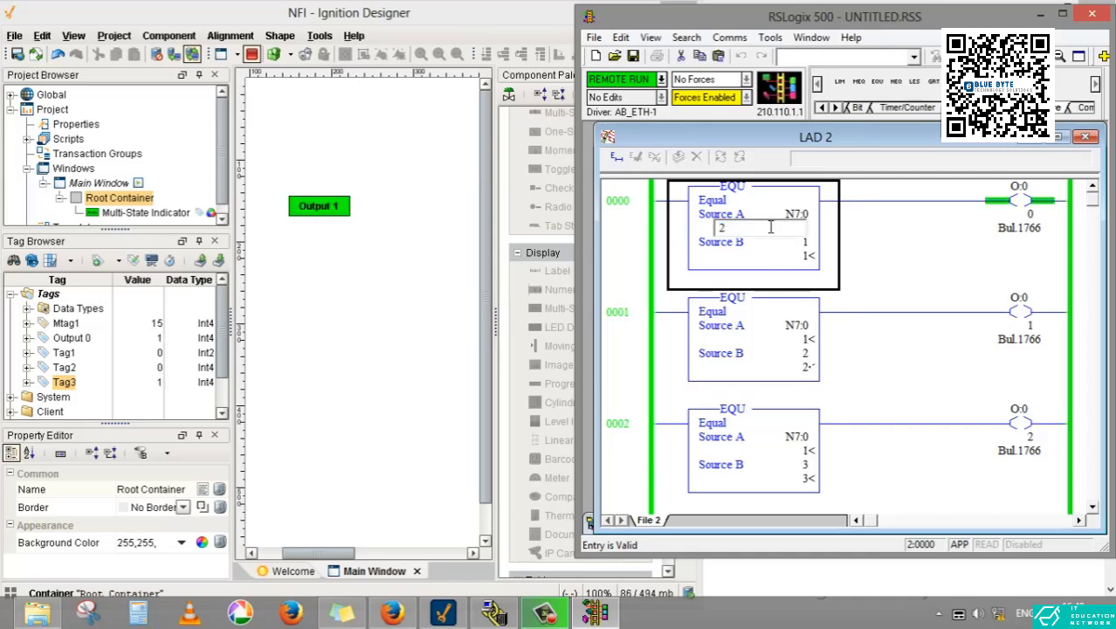
key("Return")
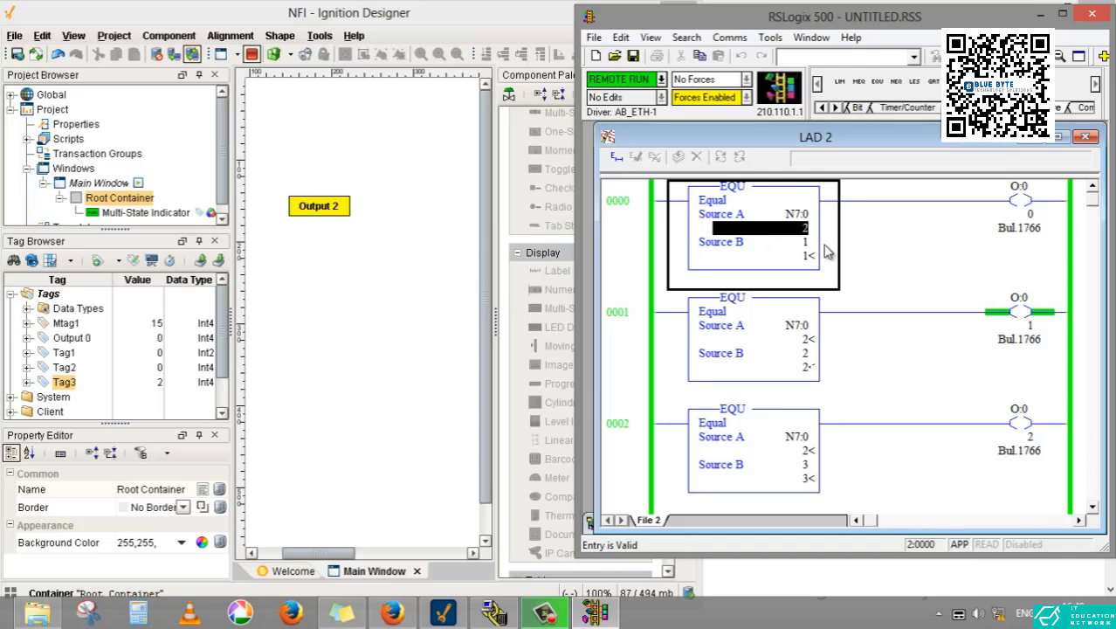
- Test the indicator with N7:0 in rung 0000 set to 3 and back to 0, and end the preview in Ignition Designer
double_click(779, 229)
type("3")
key("Return")
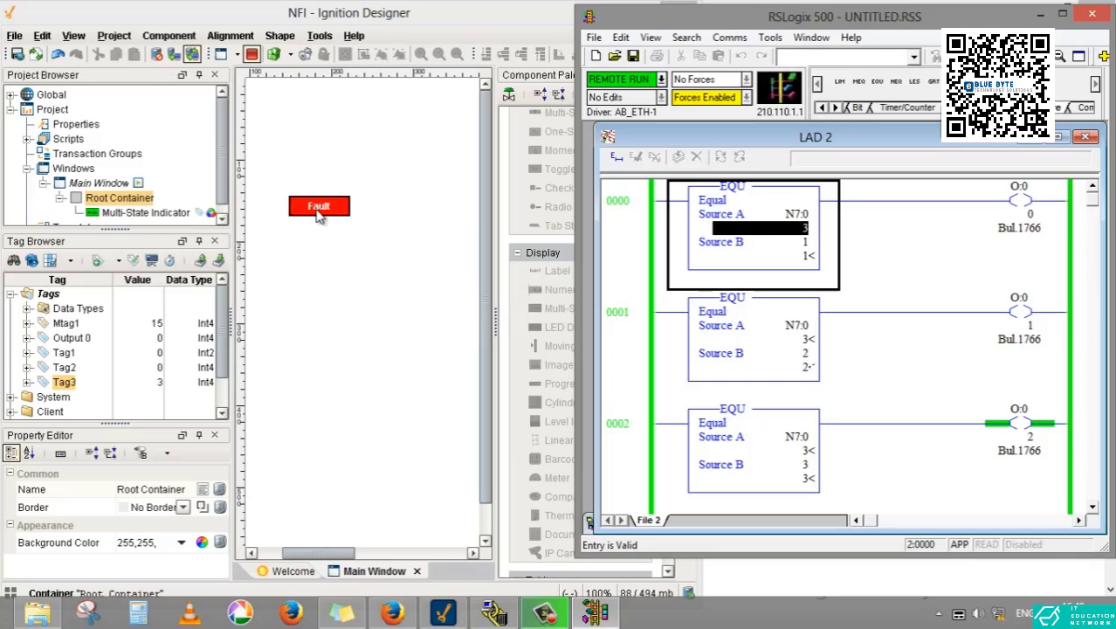
double_click(791, 227)
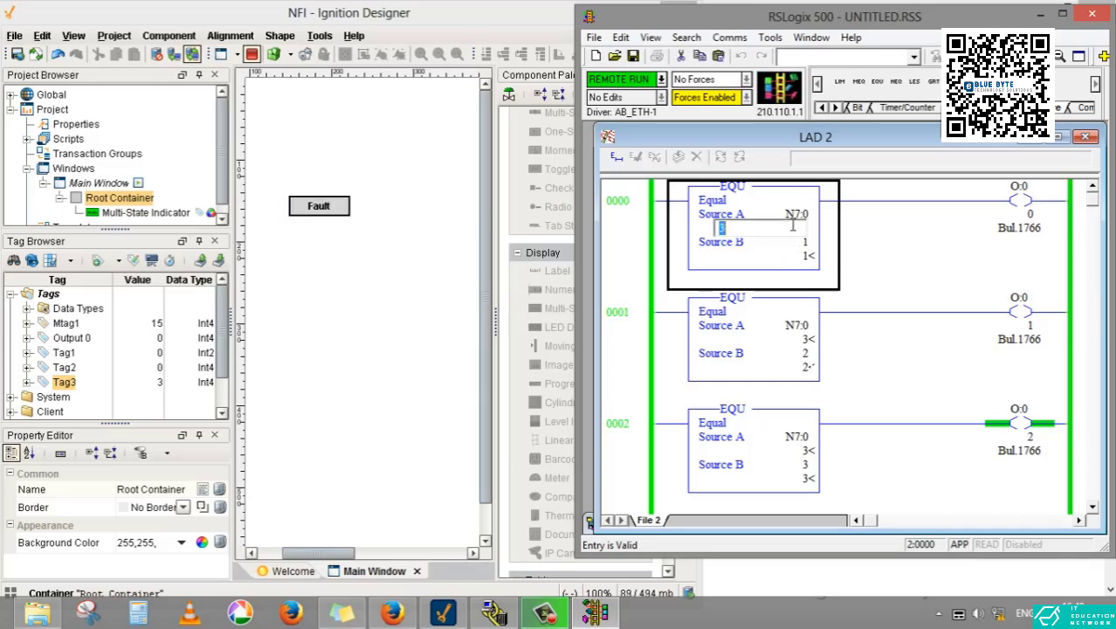
key("Return")
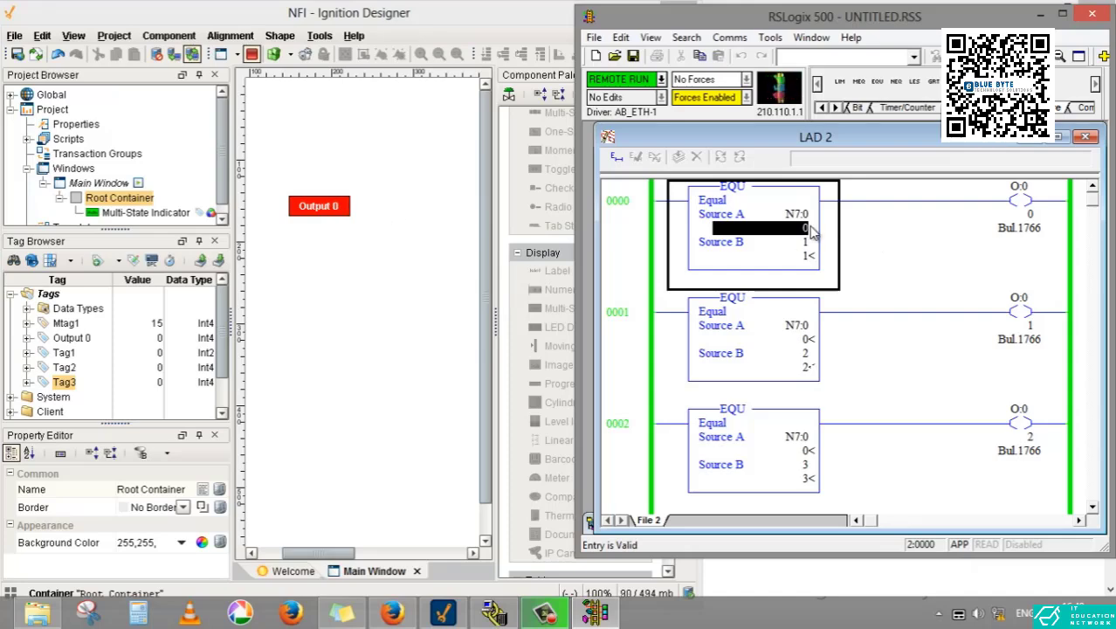
left_click(252, 55)
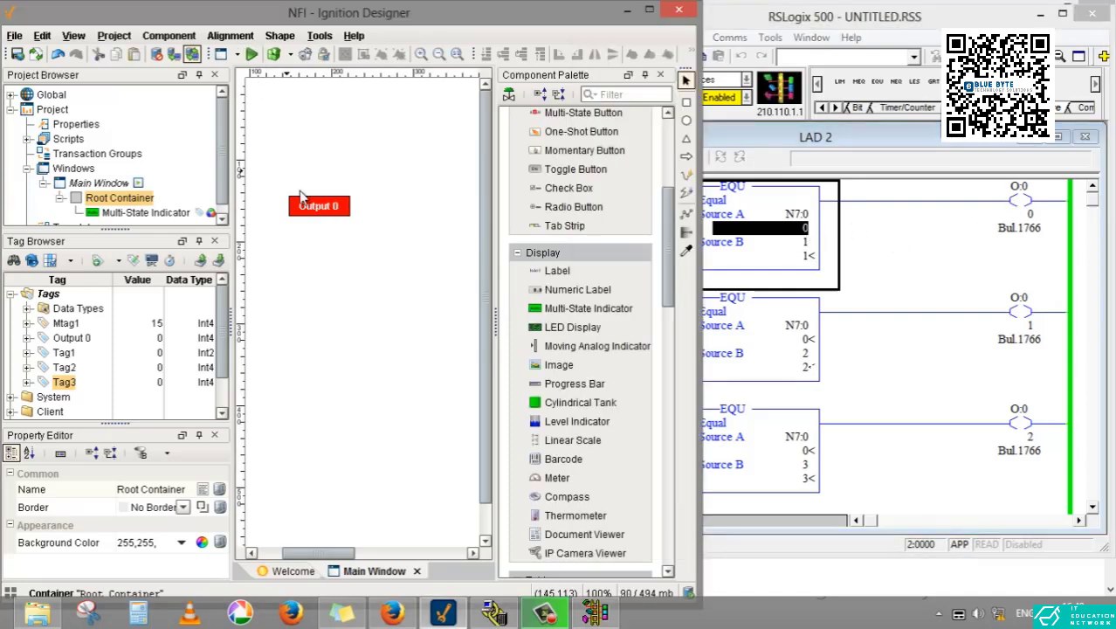
- Open the Multi-State Indicator's style settings and assign the Fault style to value 4 and the Output 2 style to value 3
left_click(314, 207)
key("ctrl+u")
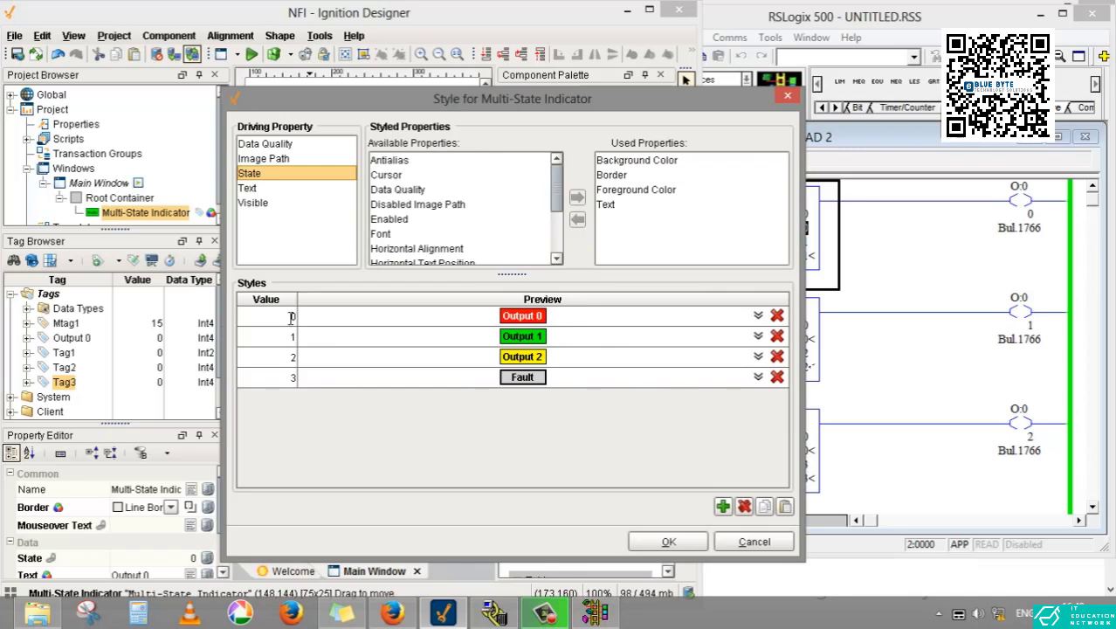
double_click(293, 377)
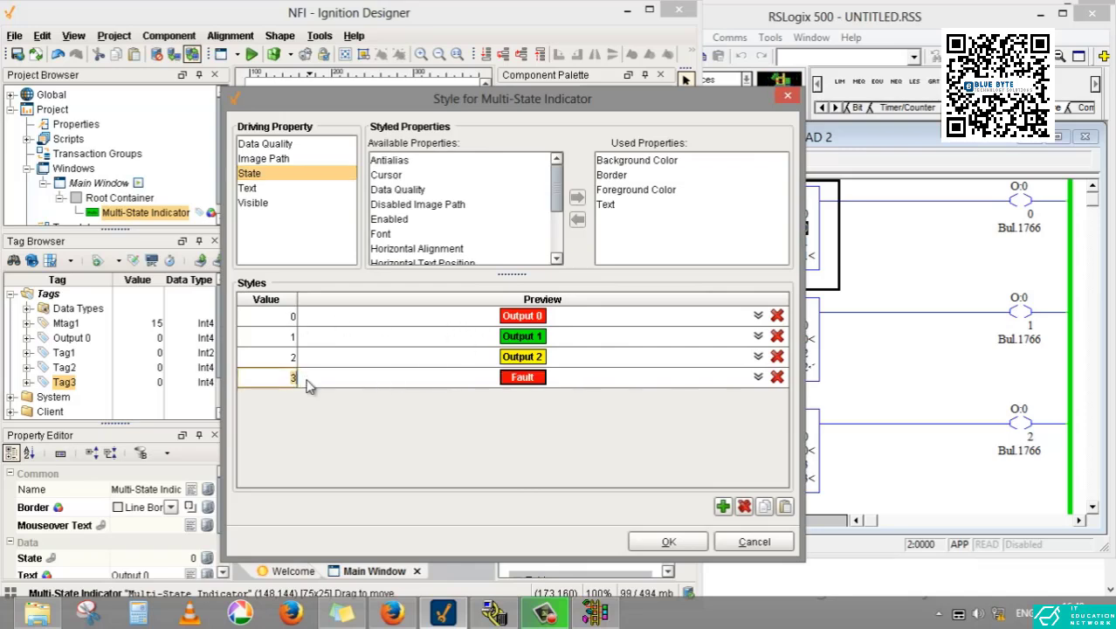
type("4")
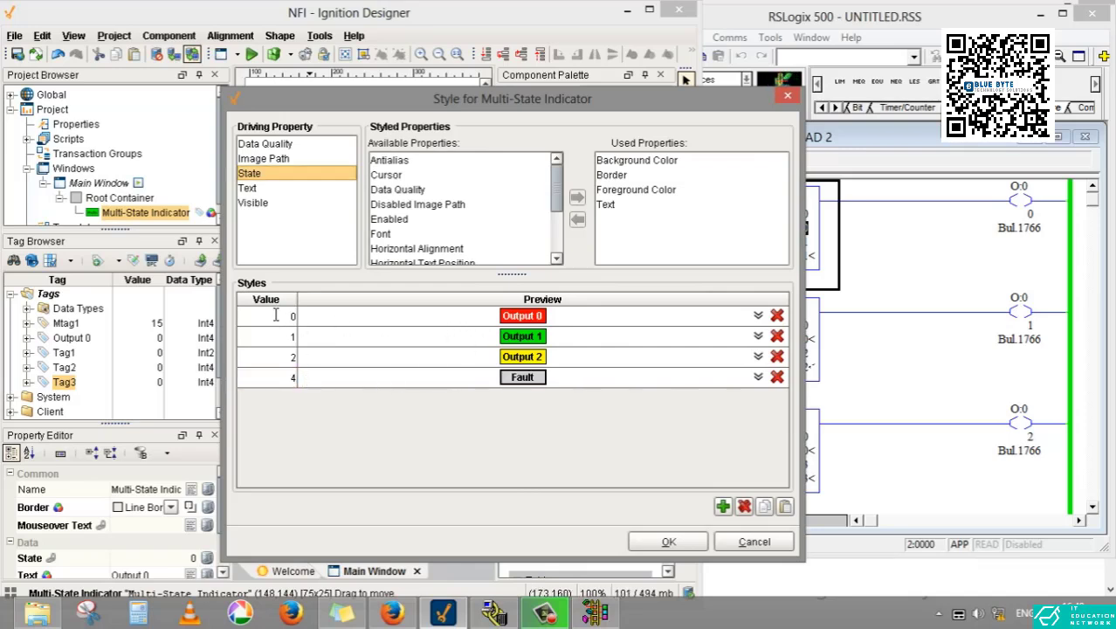
left_click(276, 316)
left_click(293, 362)
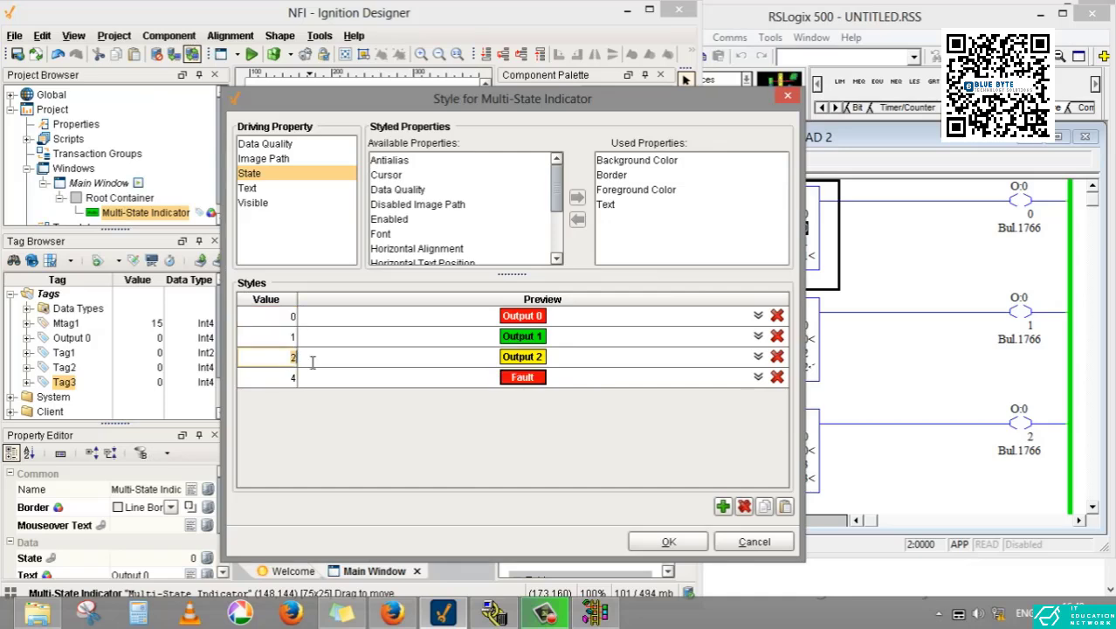
type("3")
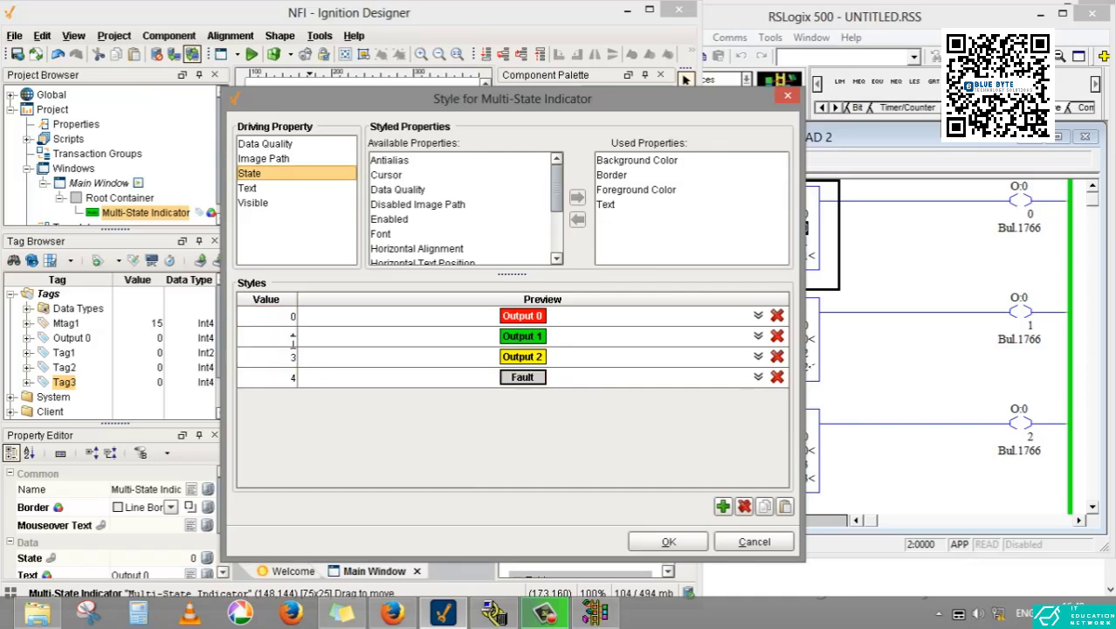
- Assign the Output 1 style to value 2 and the Output 0 style to value 1
double_click(319, 340)
type("2")
key("Return")
double_click(310, 319)
type("1")
- Assign the Fault style to value 0, apply the style changes, and deselect the indicator
double_click(307, 379)
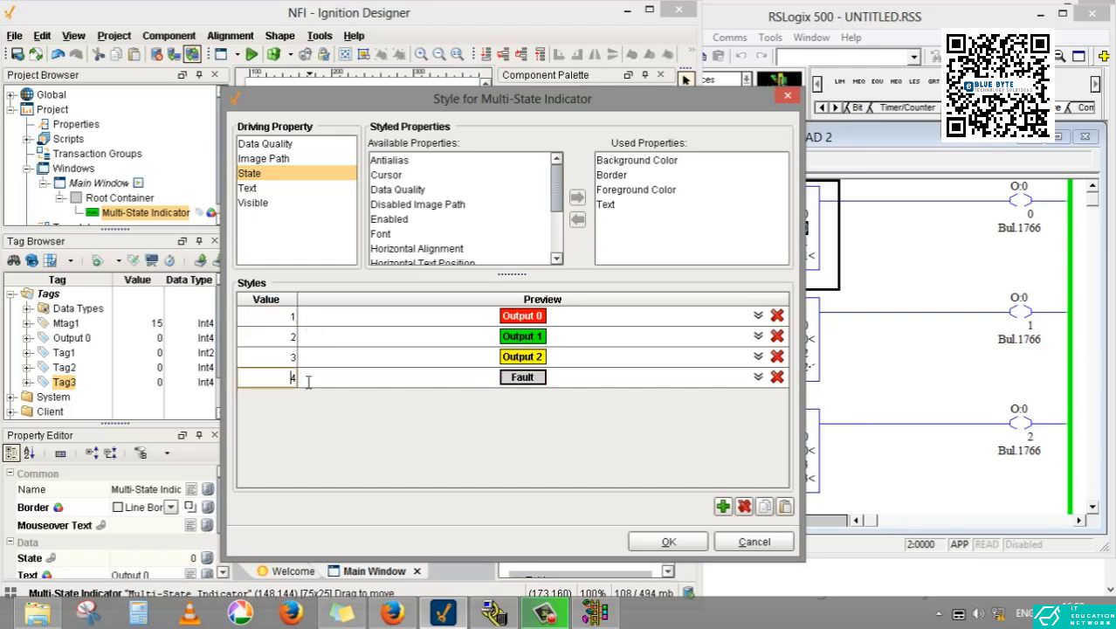
type("0")
key("Return")
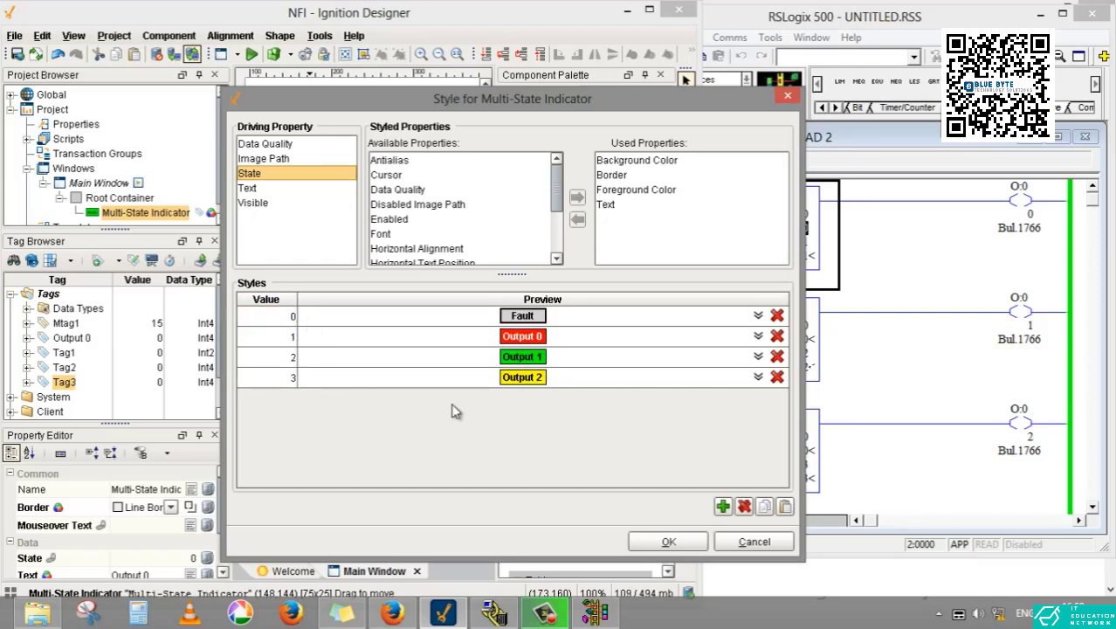
left_click(662, 543)
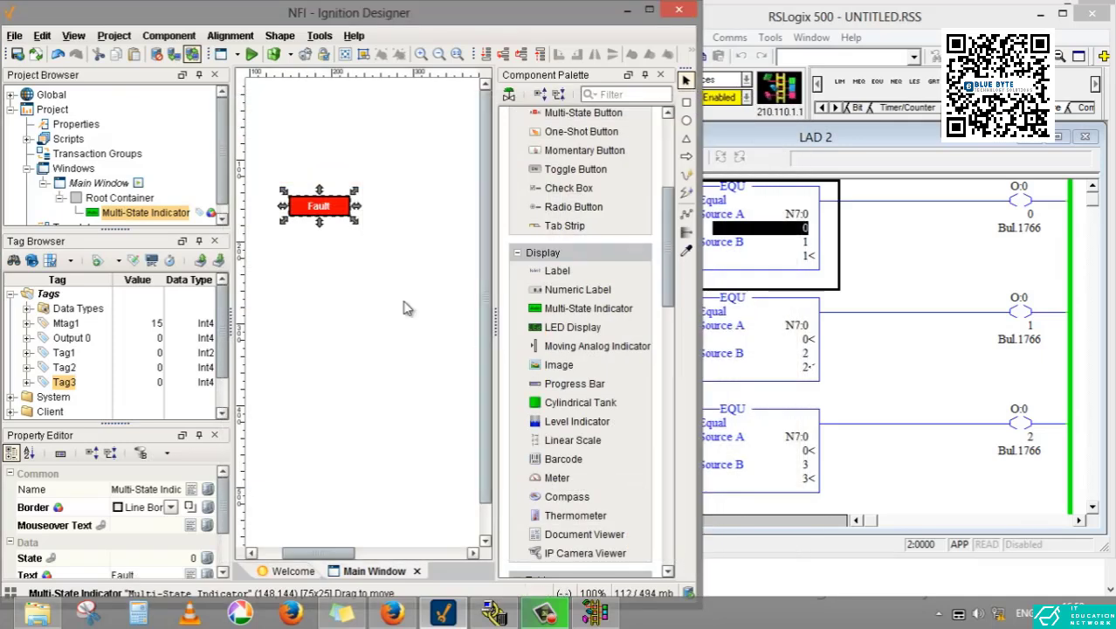
left_click(407, 308)
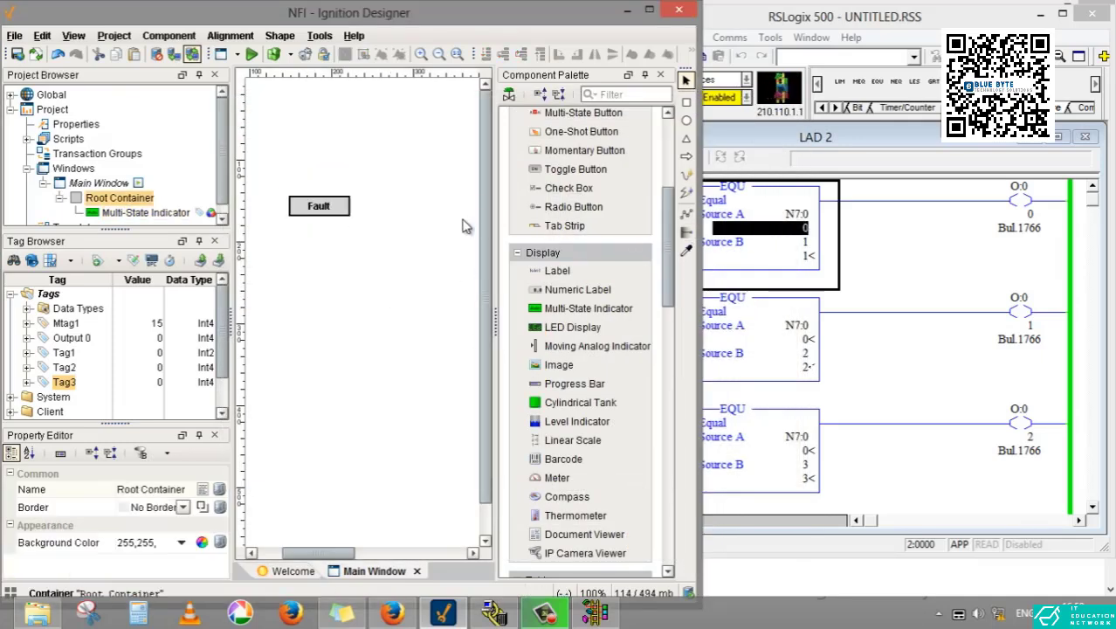
- In RSLogix 500, set N7:0 in rung 0000 to 1, 2 and 3 in turn to test the indicator's states
double_click(791, 229)
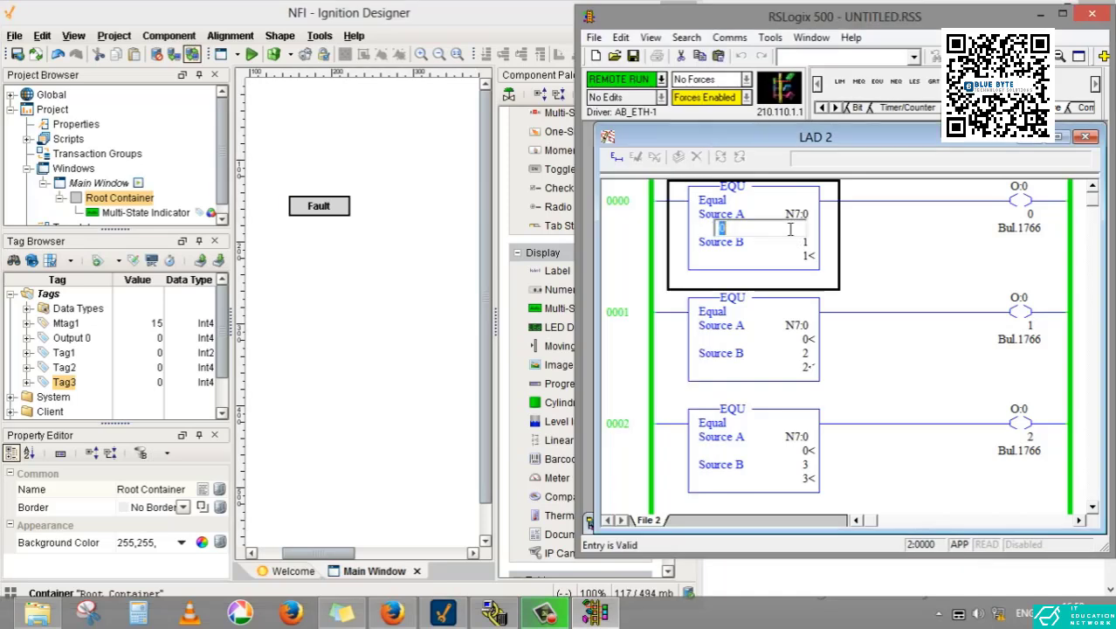
type("1")
key("Return")
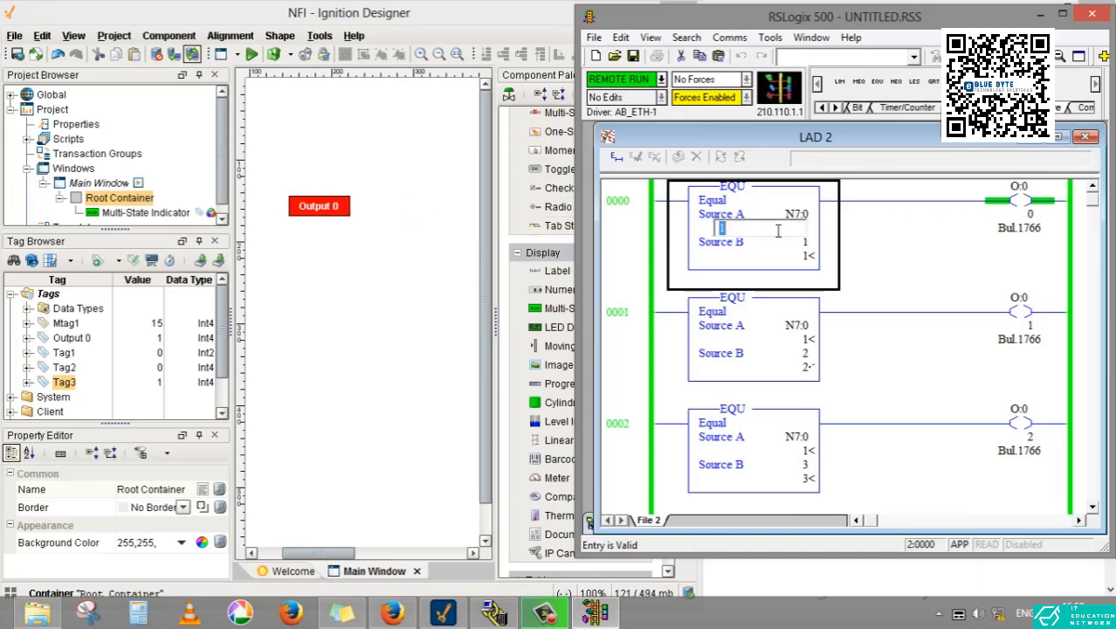
type("2")
key("Return")
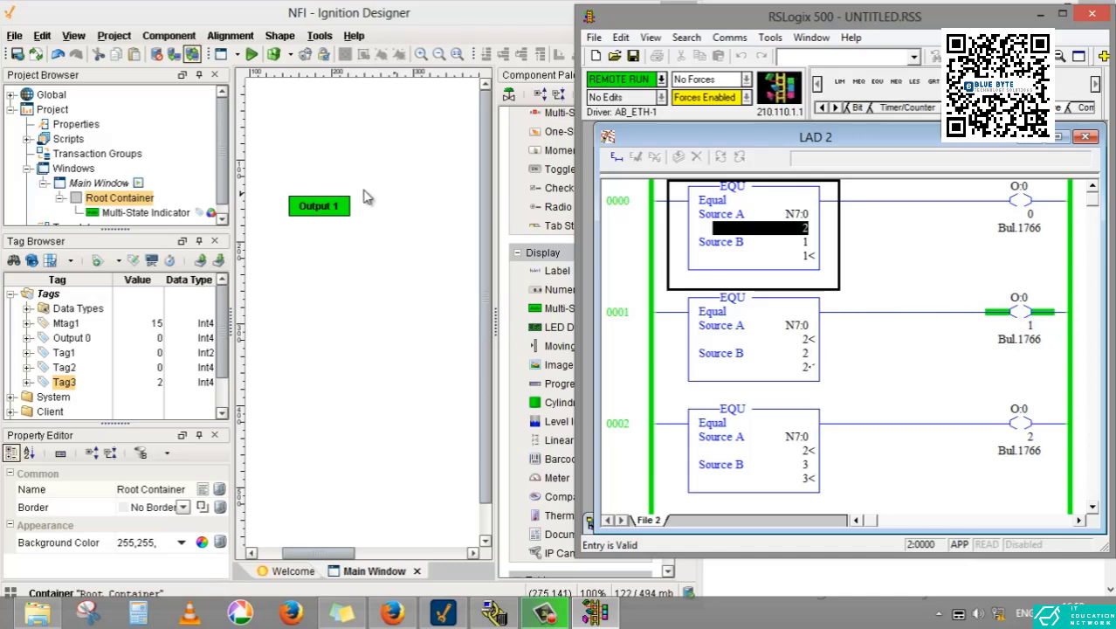
type("3")
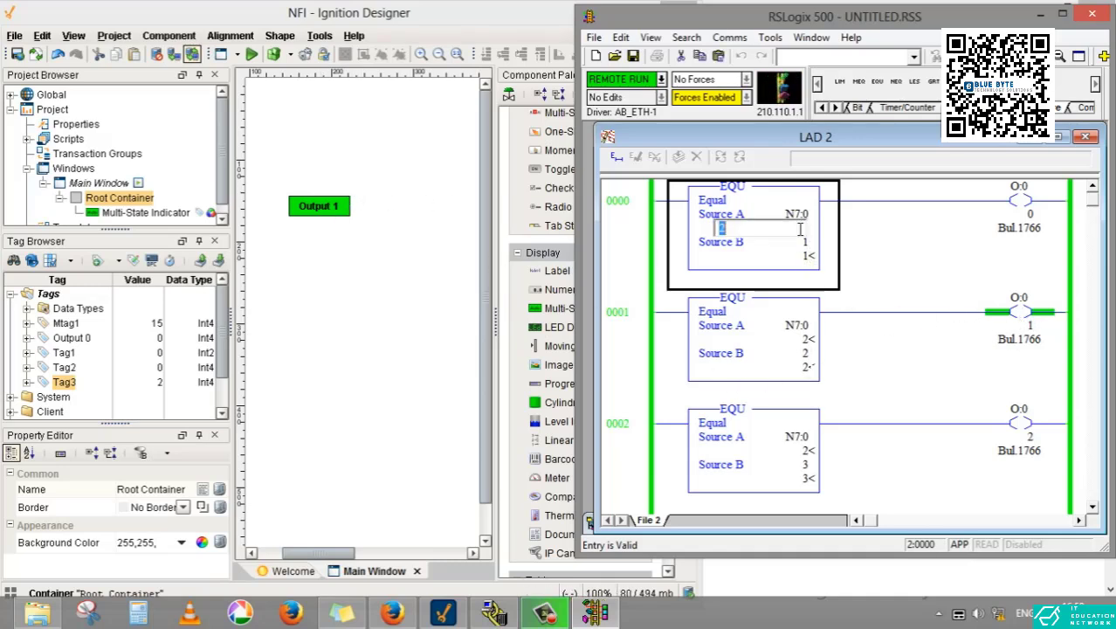
key("Return")
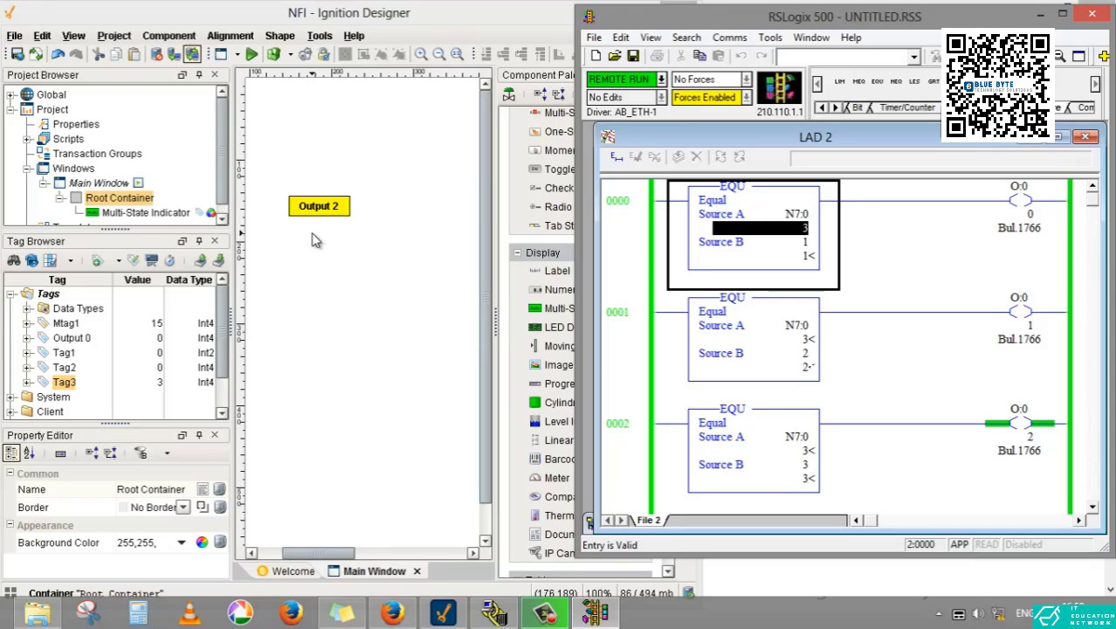
left_click(409, 279)
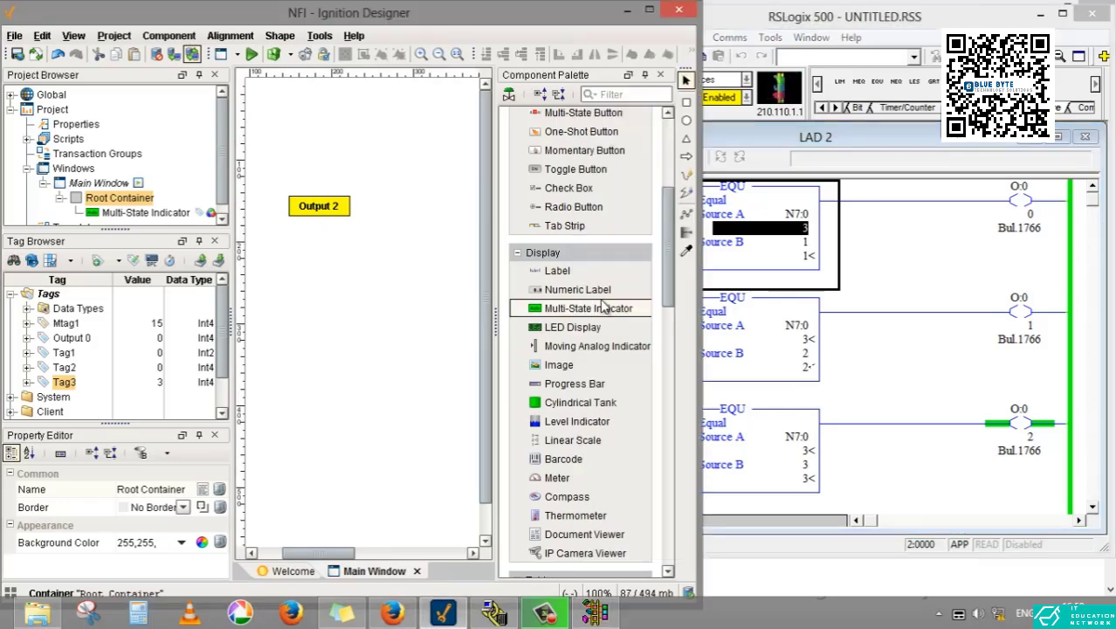
left_click_drag(660, 290, 666, 232)
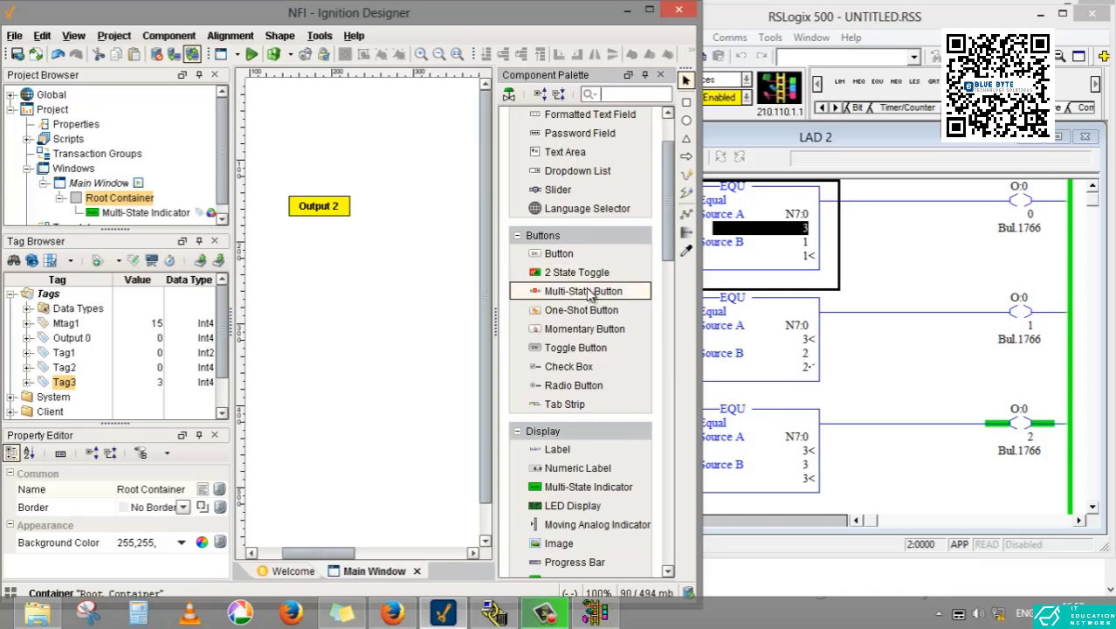
left_click_drag(588, 295, 372, 323)
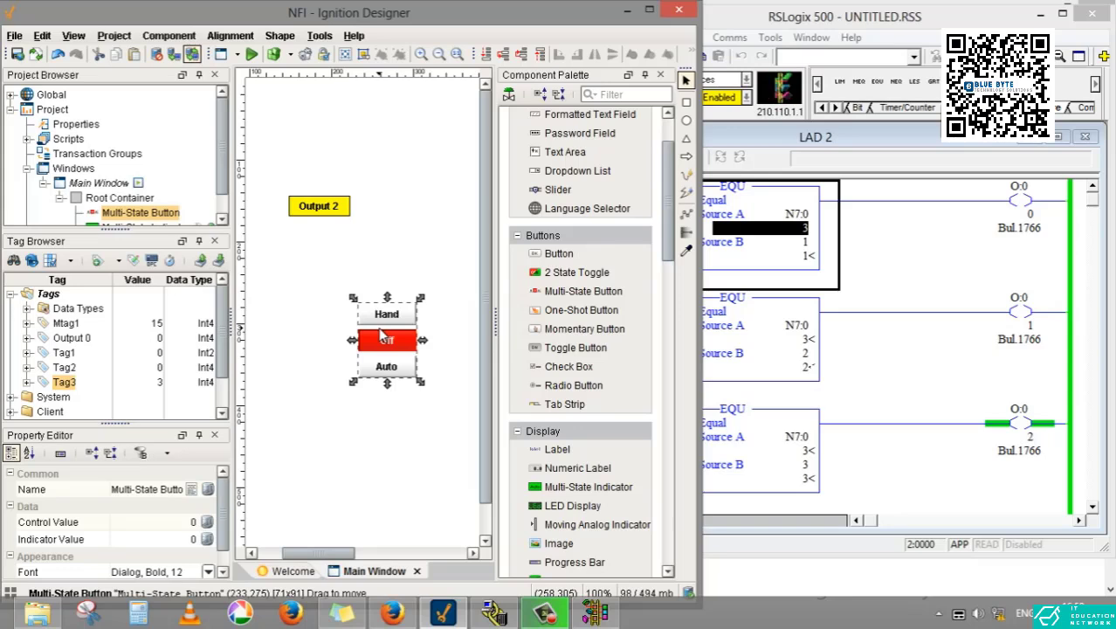
key("Delete")
left_click(323, 332)
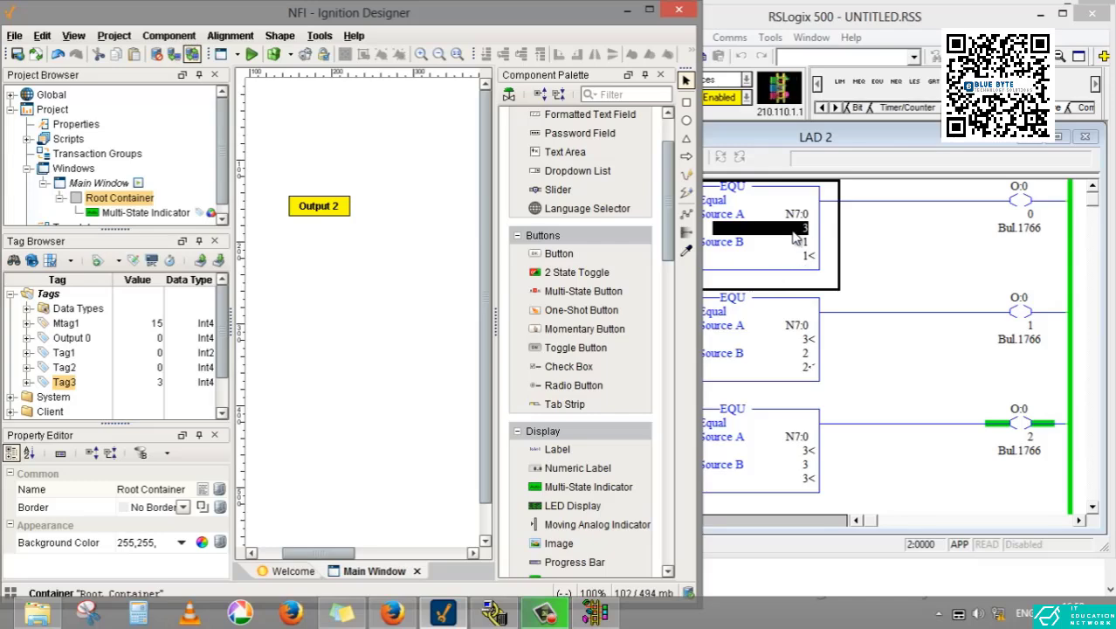
- Move the Multi-State Indicator on the Main Window in Ignition Designer to about position (175, 162)
left_click(341, 214)
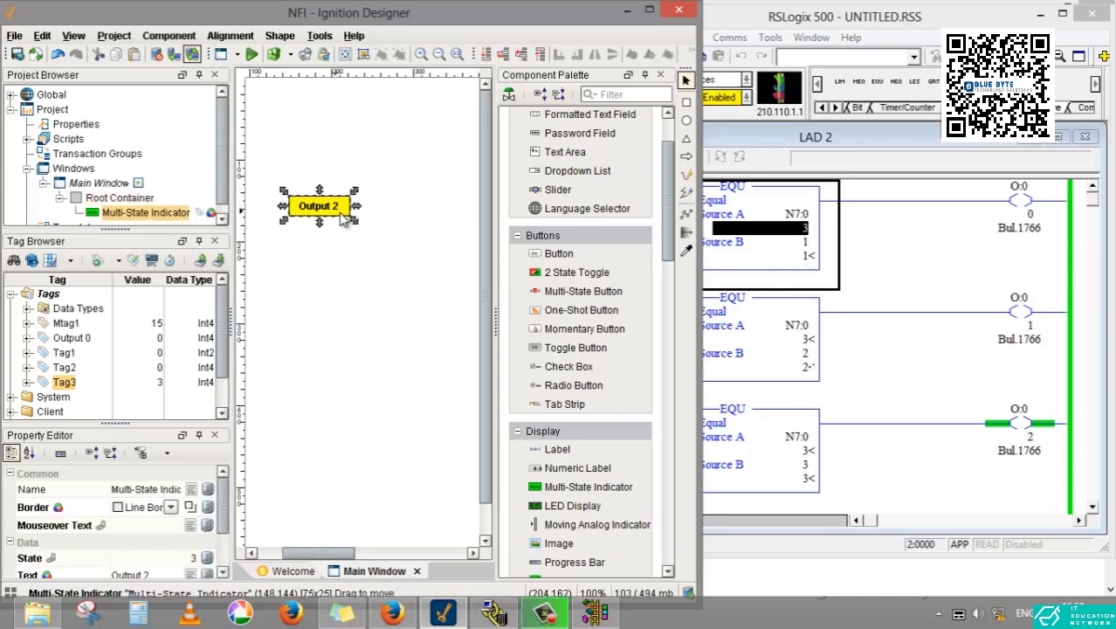
left_click_drag(349, 218, 372, 234)
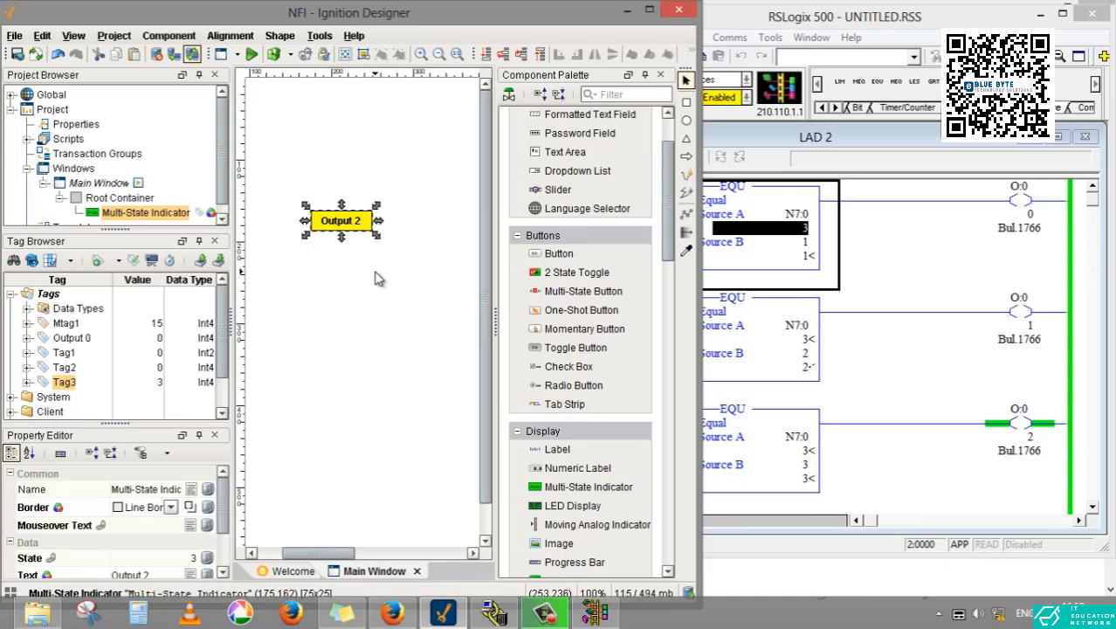
left_click(354, 243)
- Review the value-to-style assignments of the Multi-State Indicator, close its style settings without changes, and deselect it
double_click(351, 225)
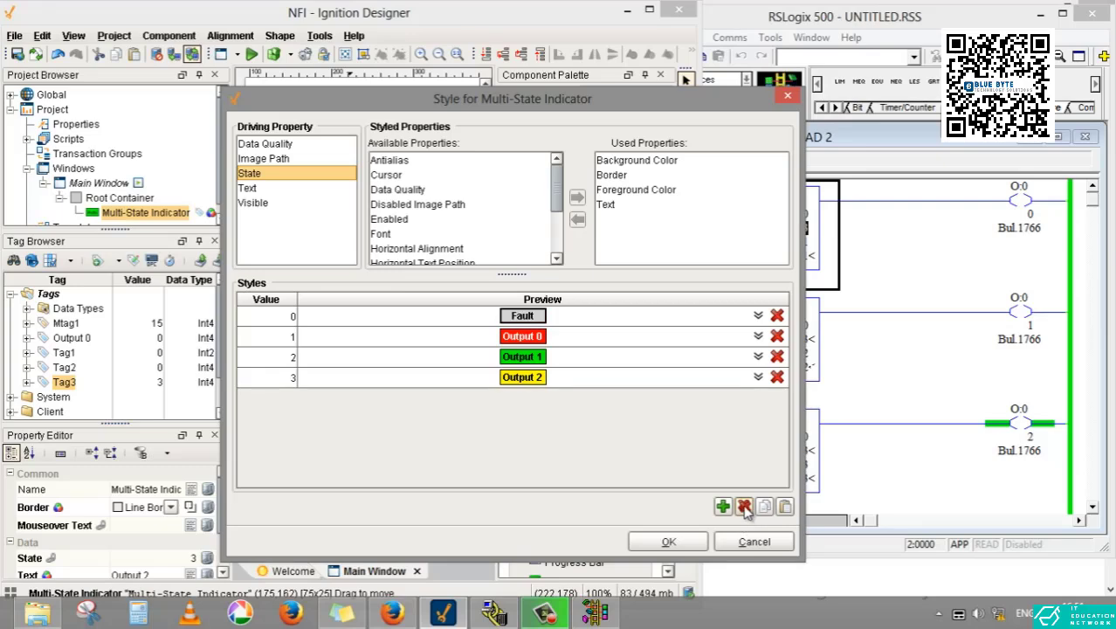
left_click(753, 540)
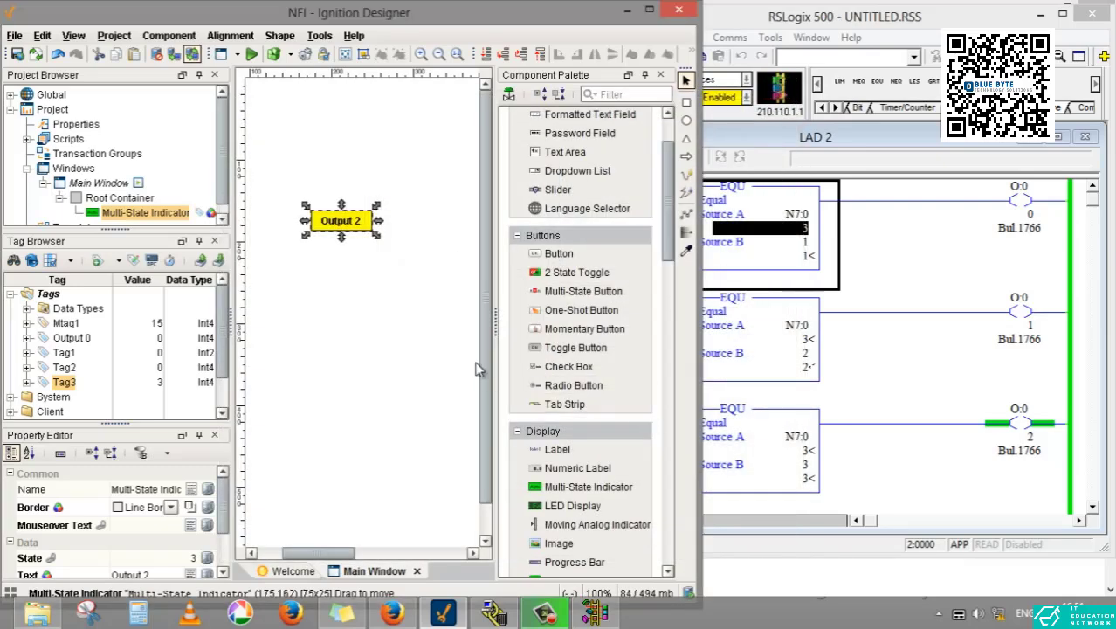
left_click(397, 298)
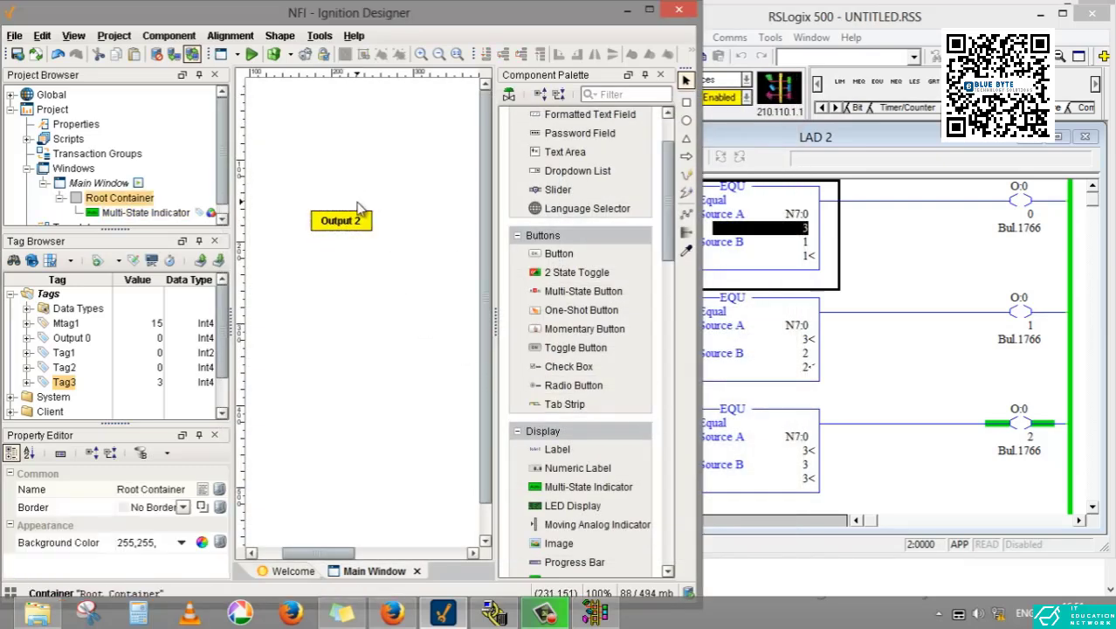
left_click(351, 220)
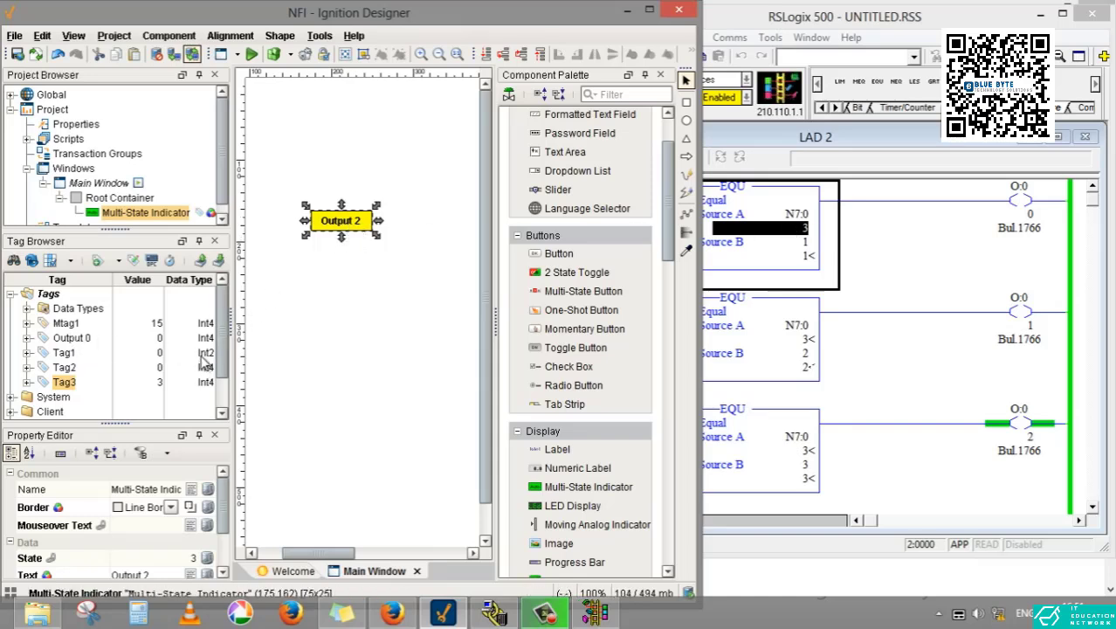
left_click(346, 199)
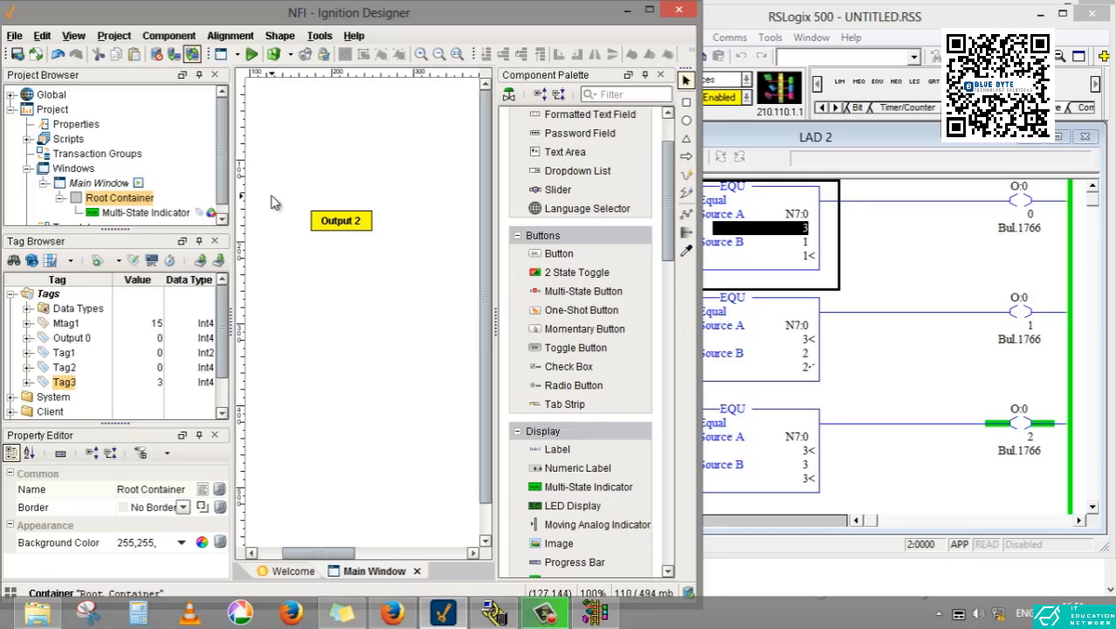
left_click_drag(271, 202, 419, 277)
left_click(394, 281)
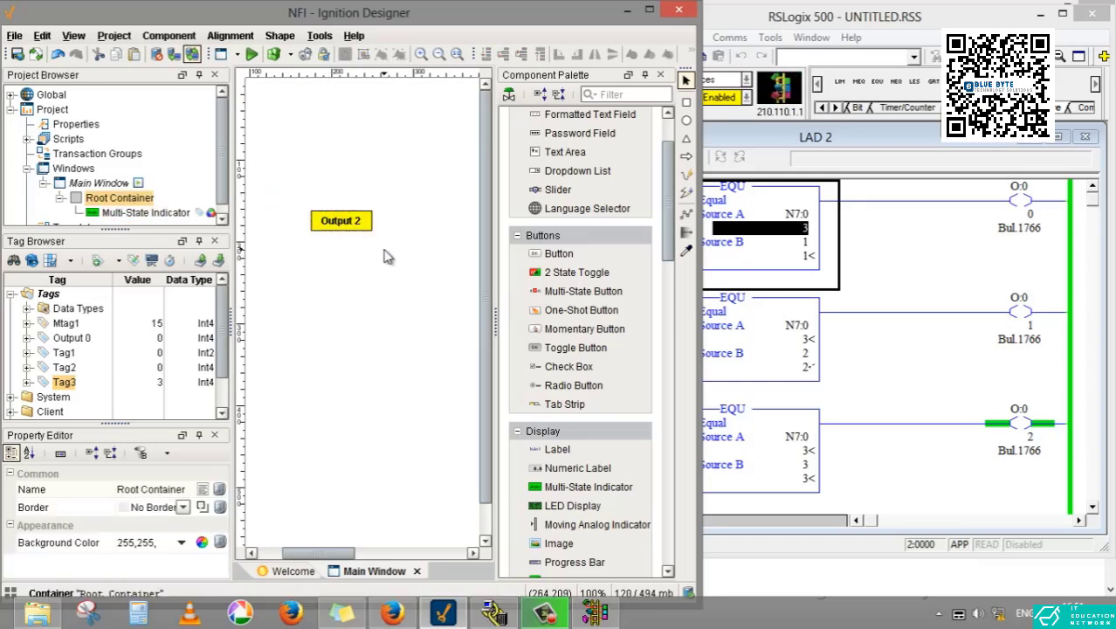
- Widen the Multi-State Indicator to about 129 by 25 pixels, keeping its height
left_click(342, 227)
left_click_drag(377, 222, 422, 221)
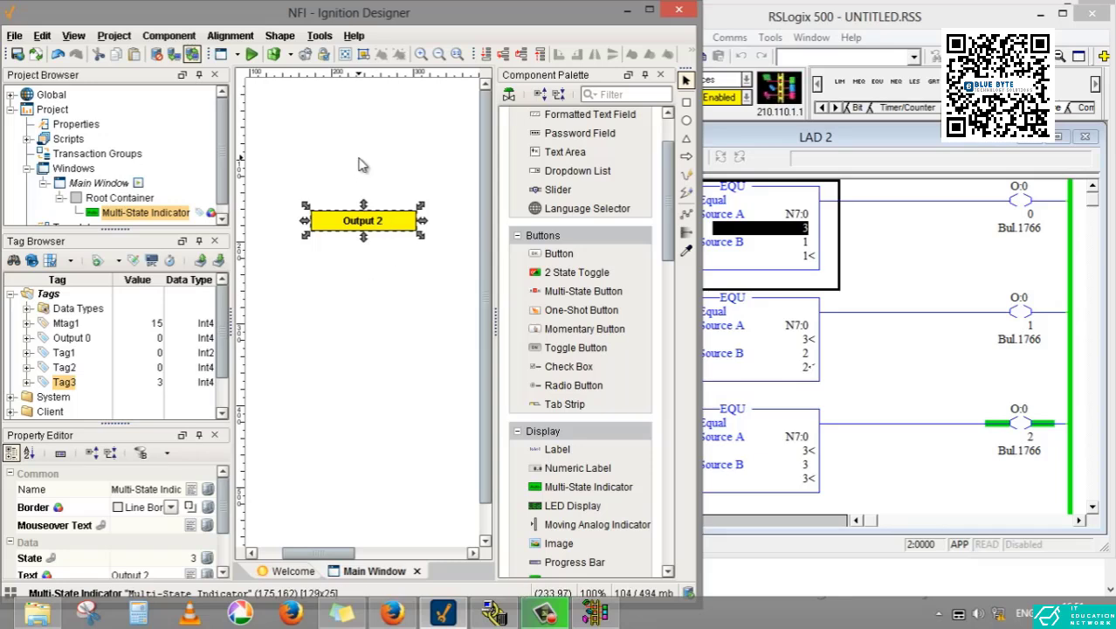
left_click(358, 237)
left_click(381, 229)
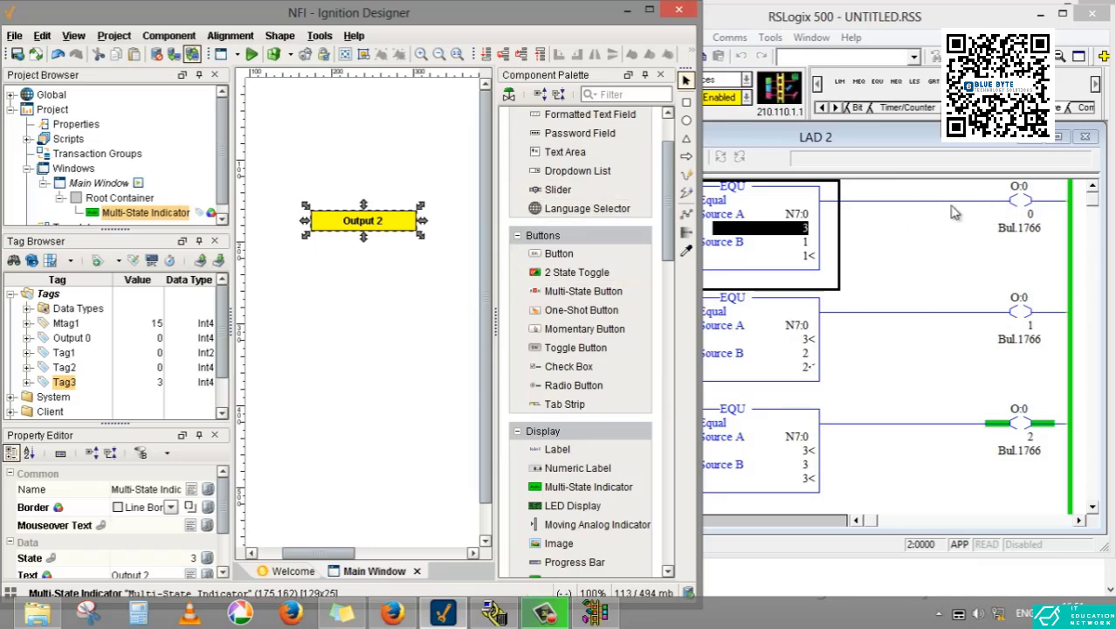
- Check the widened indicator's style settings, cancel without changes, and deselect the indicator
left_click(325, 263)
double_click(346, 229)
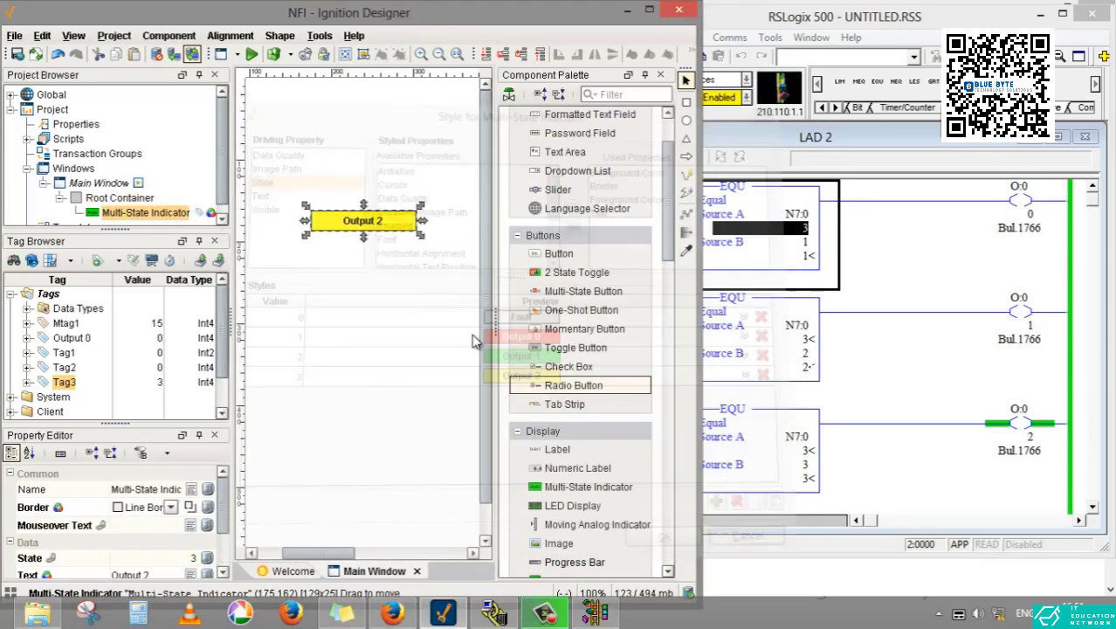
left_click(738, 543)
left_click(393, 268)
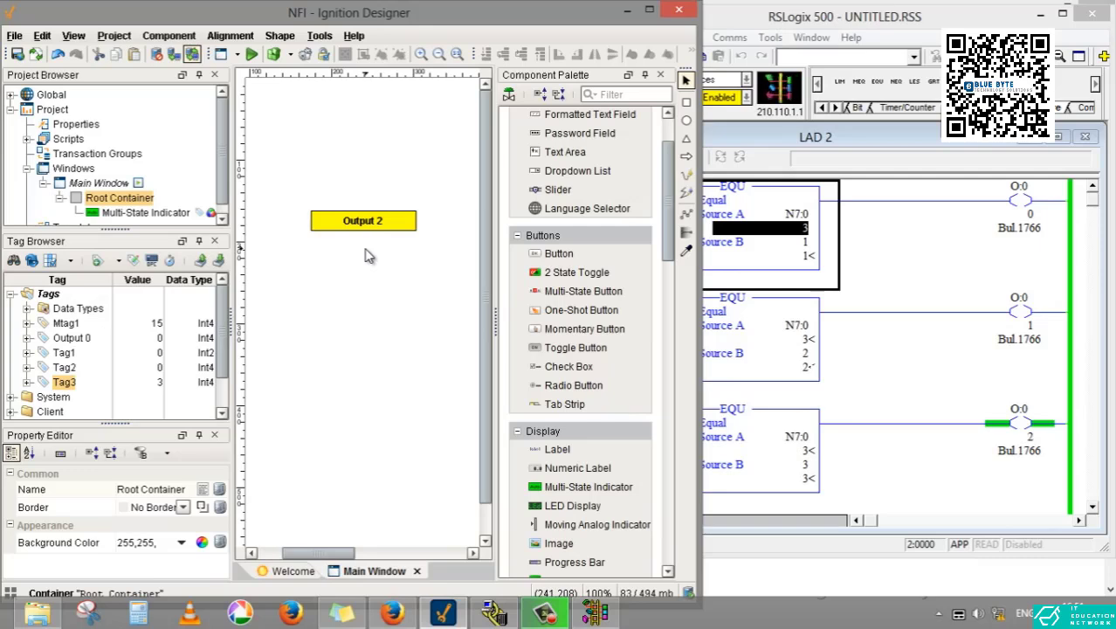